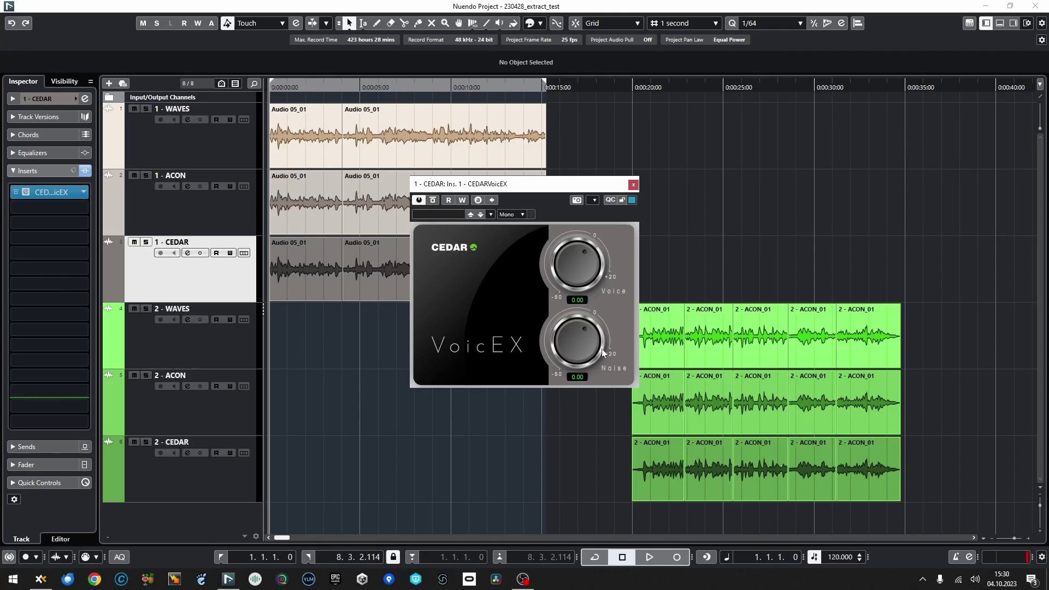
Close the CEDAR VoicEX plug-in window and select the three tracks from 1 - WAVES through 1 - CEDAR
left_click(633, 185)
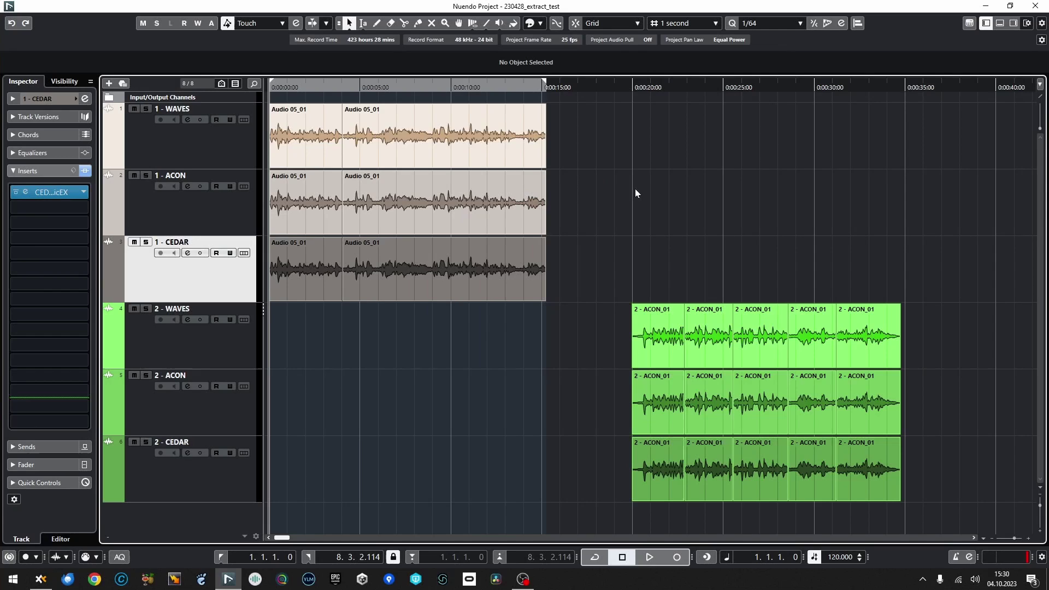
left_click(196, 142)
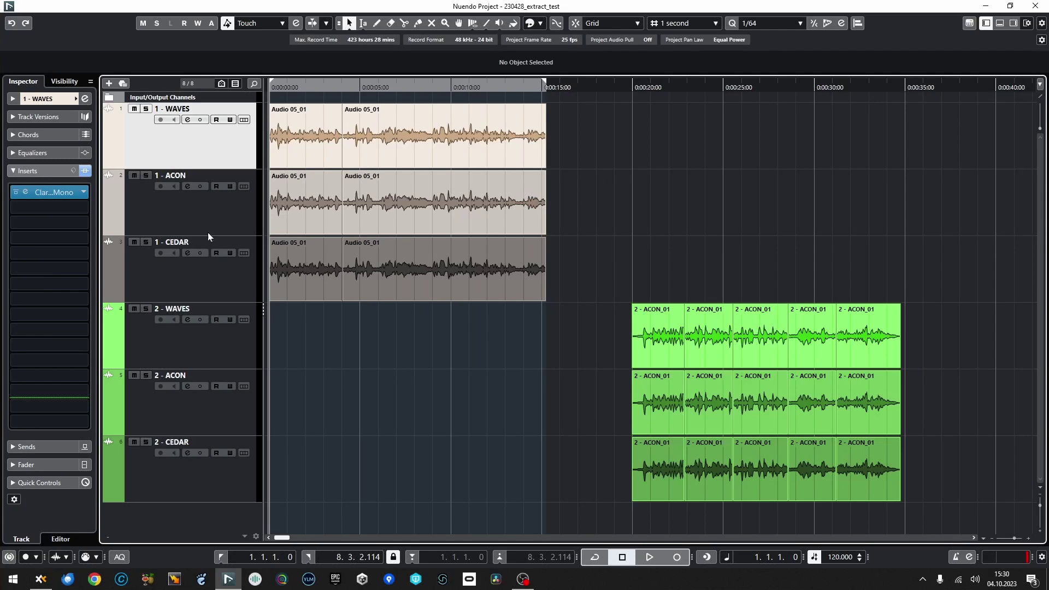
left_click(209, 269, "shift")
left_click(212, 156)
left_click(213, 270, "shift")
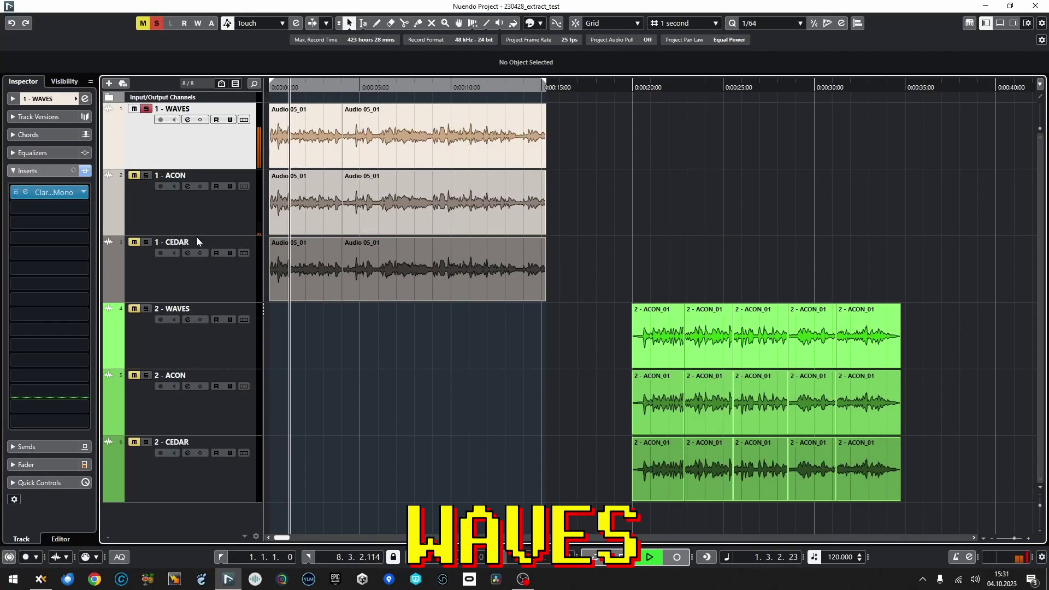
Compare the noise reduction on 1 - WAVES and 1 - ACON by alternating the soloed track during playback, and stop at the end of the clips
left_click(191, 210)
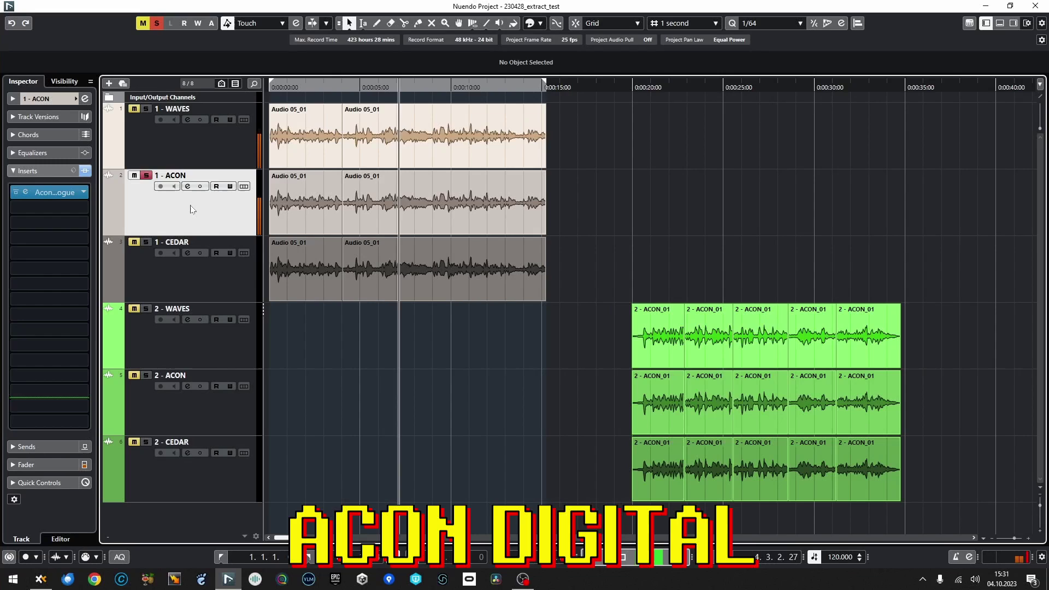
left_click(218, 143)
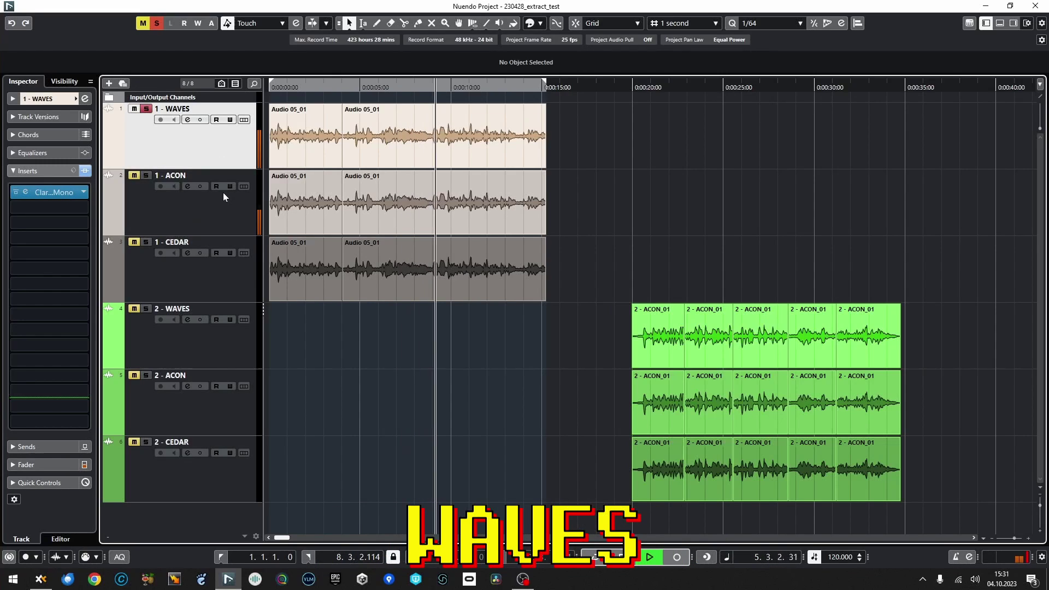
left_click(223, 194)
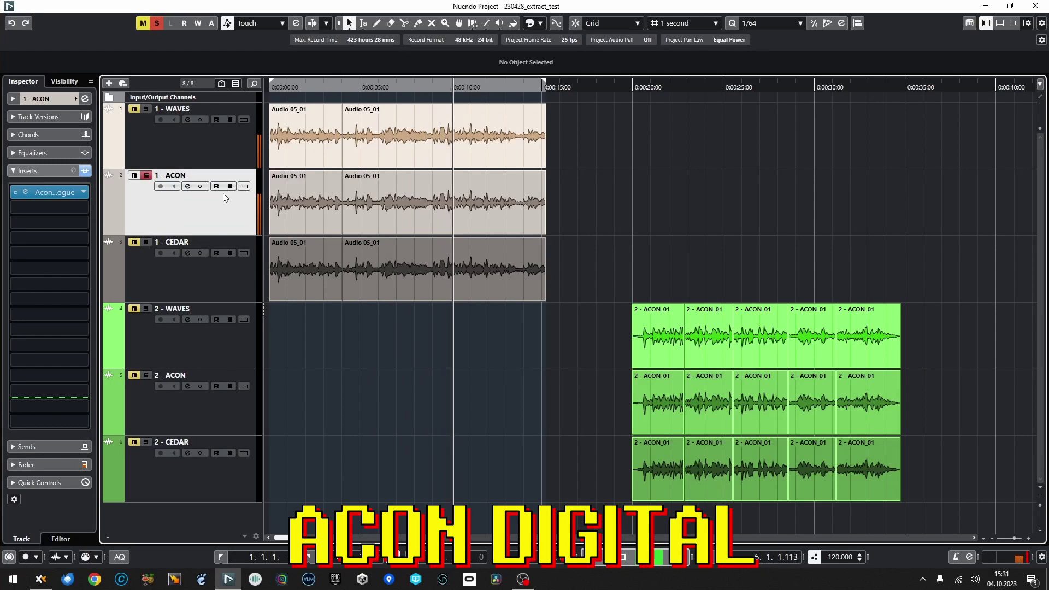
left_click(233, 148)
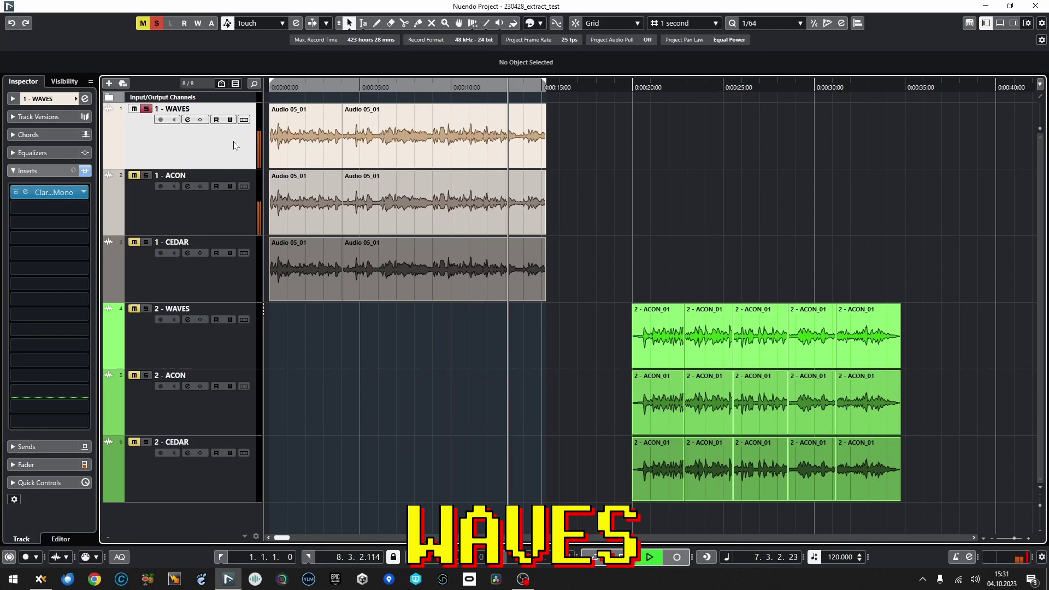
left_click(218, 186)
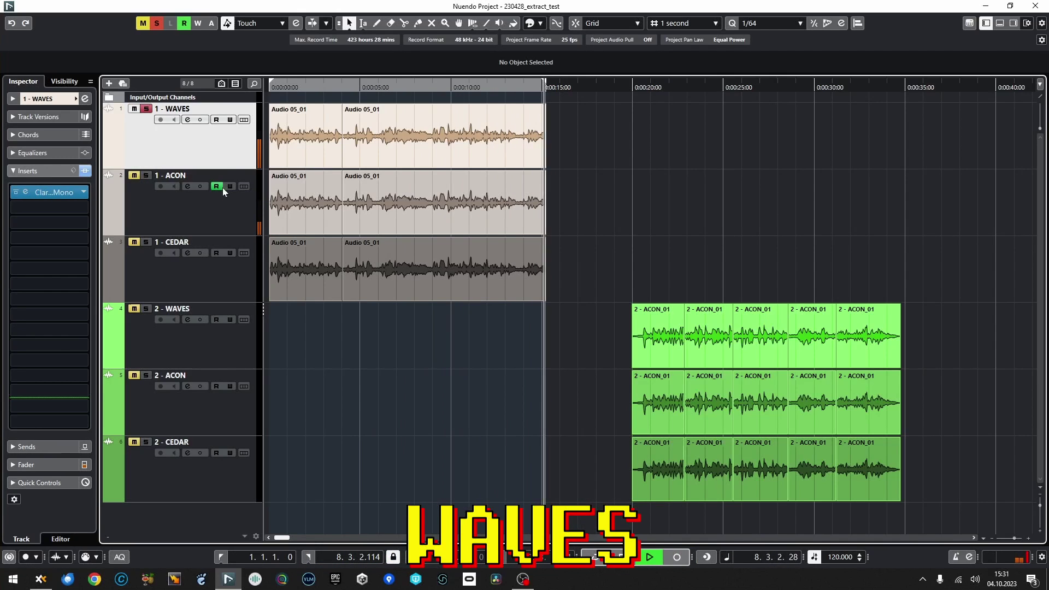
key("space")
View the VoicEX plug-in on the 1 - CEDAR track, reposition its window, and stop the track's playback
left_click(156, 272)
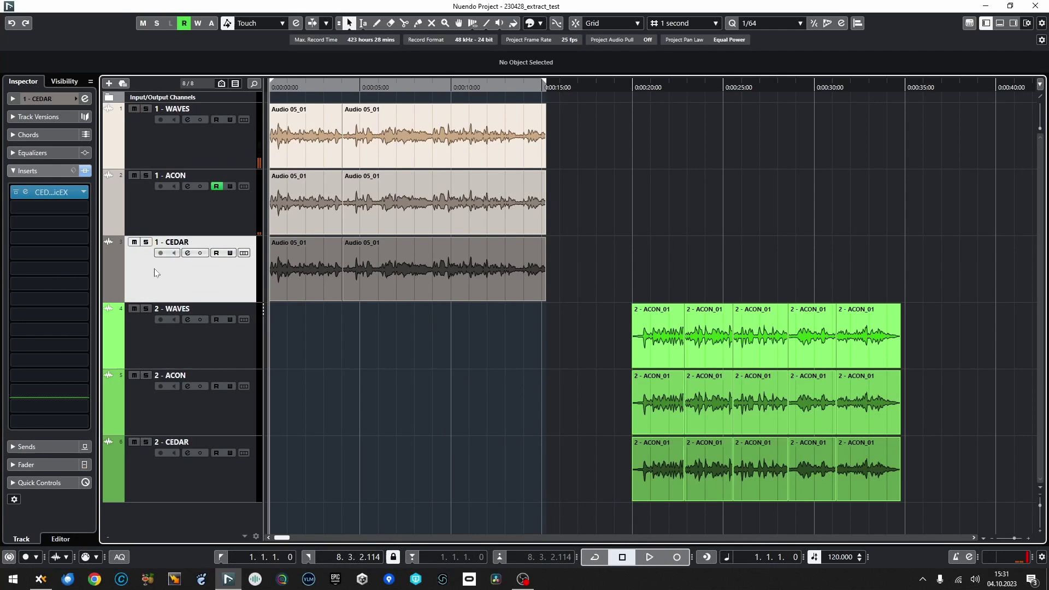
left_click(26, 192)
left_click_drag(509, 188, 481, 181)
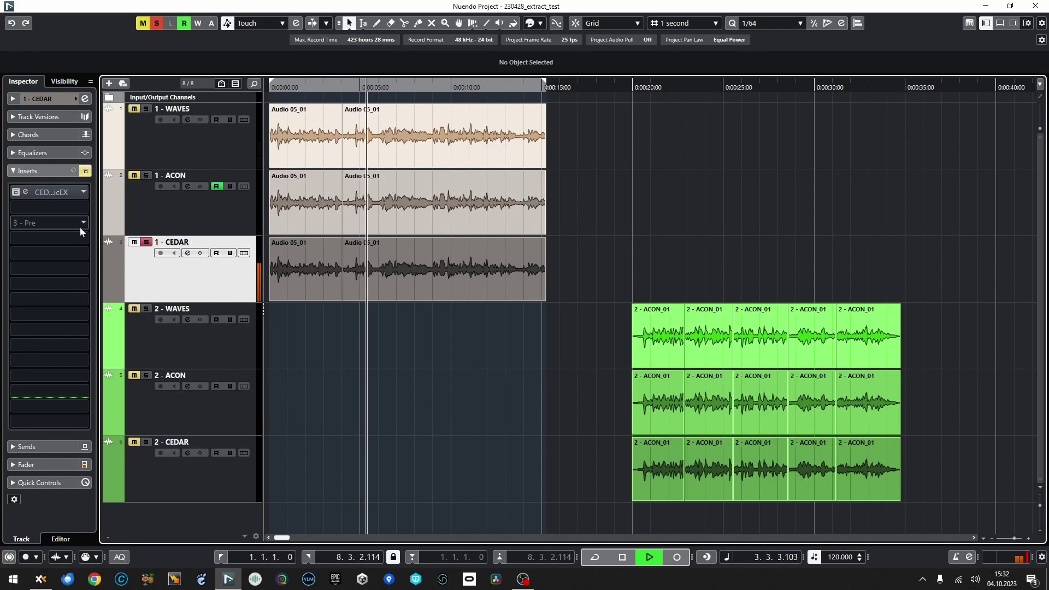
key("space")
Lower the background Noise gain in VoicEX on the 1 - CEDAR track during playback, and play the track again from the start
left_click(24, 189)
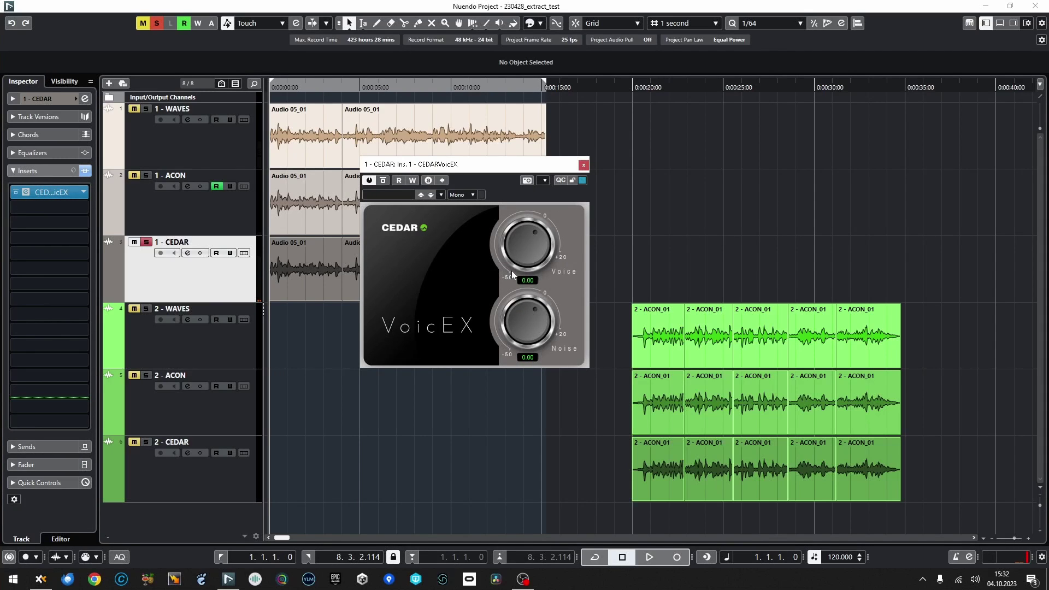
key("space")
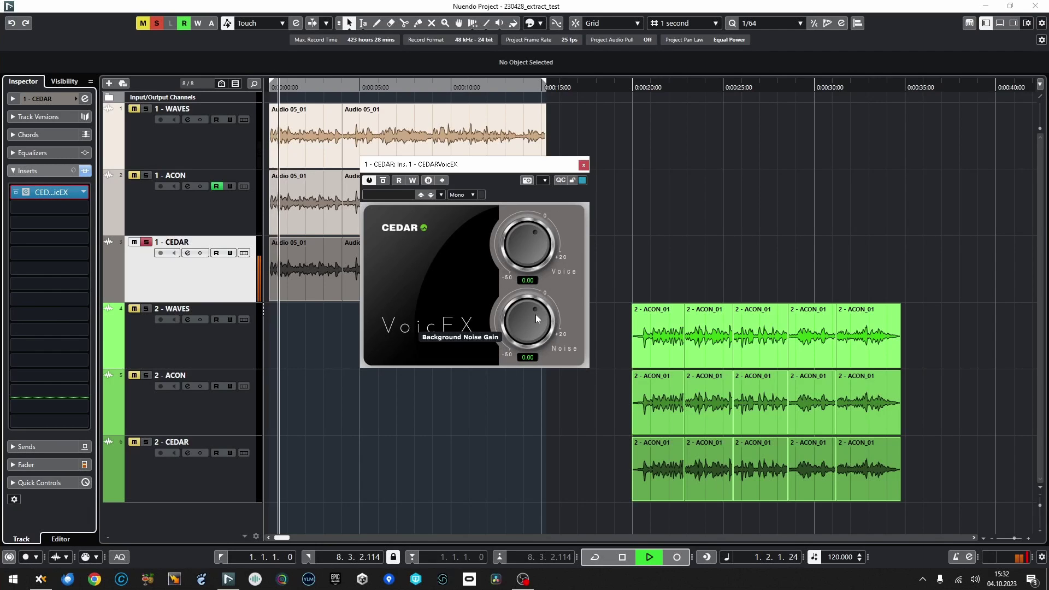
left_click_drag(536, 308, 523, 383)
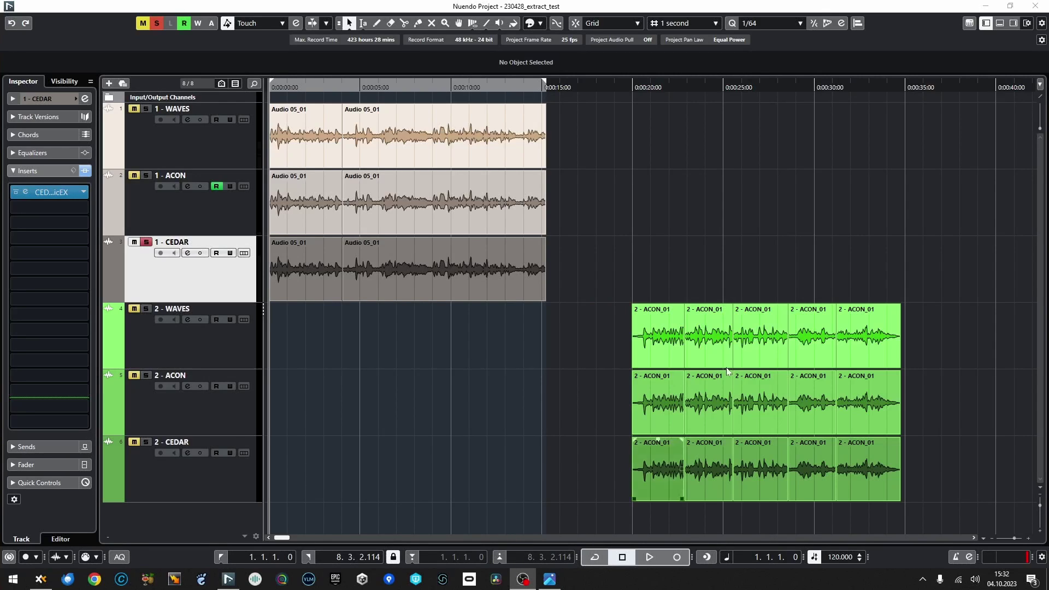
left_click(671, 147)
key("space")
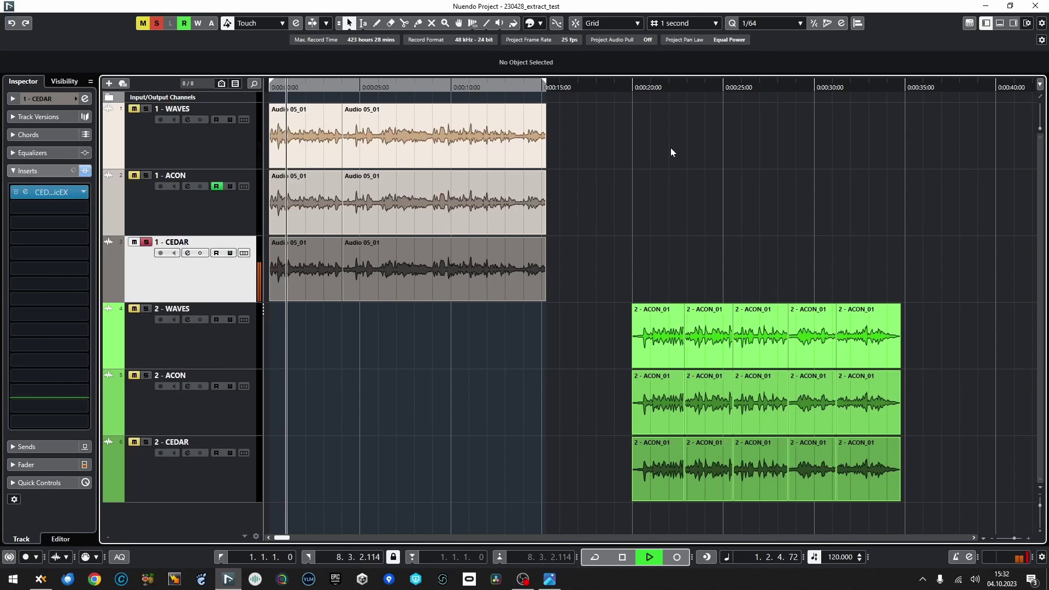
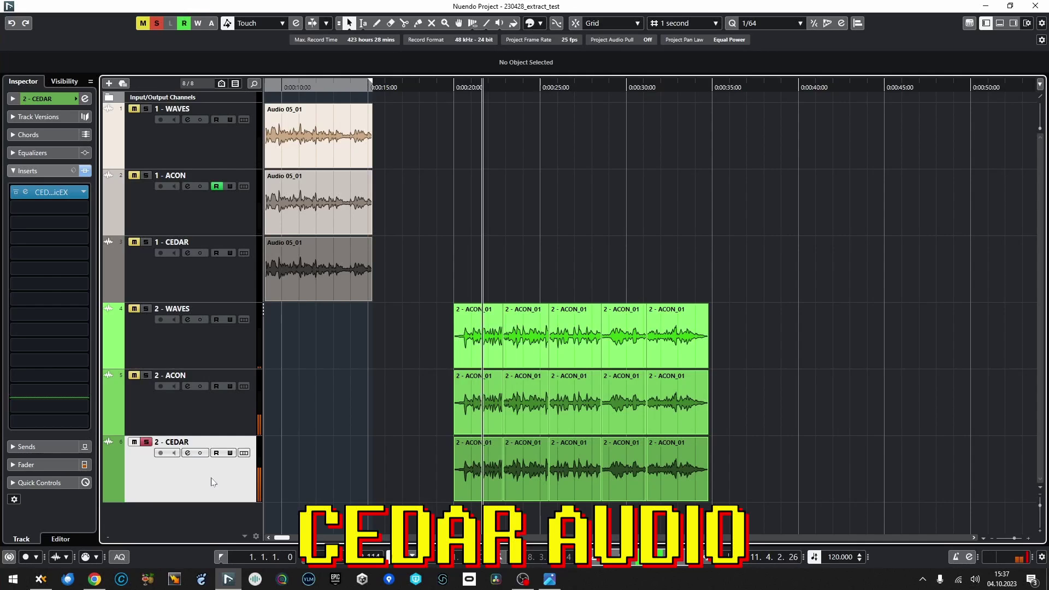
Audition the first green clip at 20 seconds on the 2 - WAVES, 2 - CEDAR and 2 - ACON tracks in turn
left_click(214, 346)
key("space")
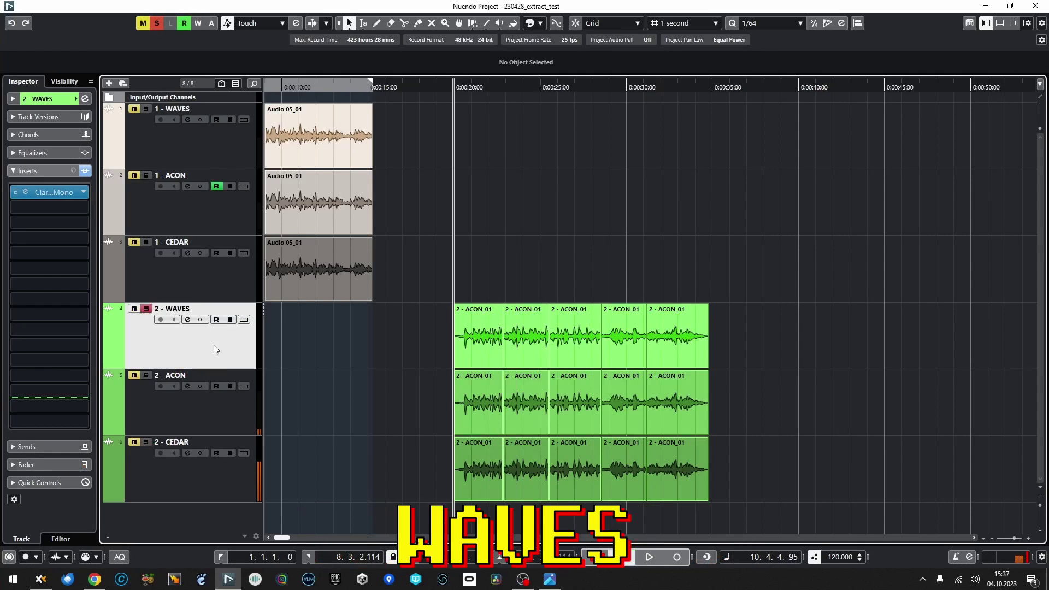
key("space")
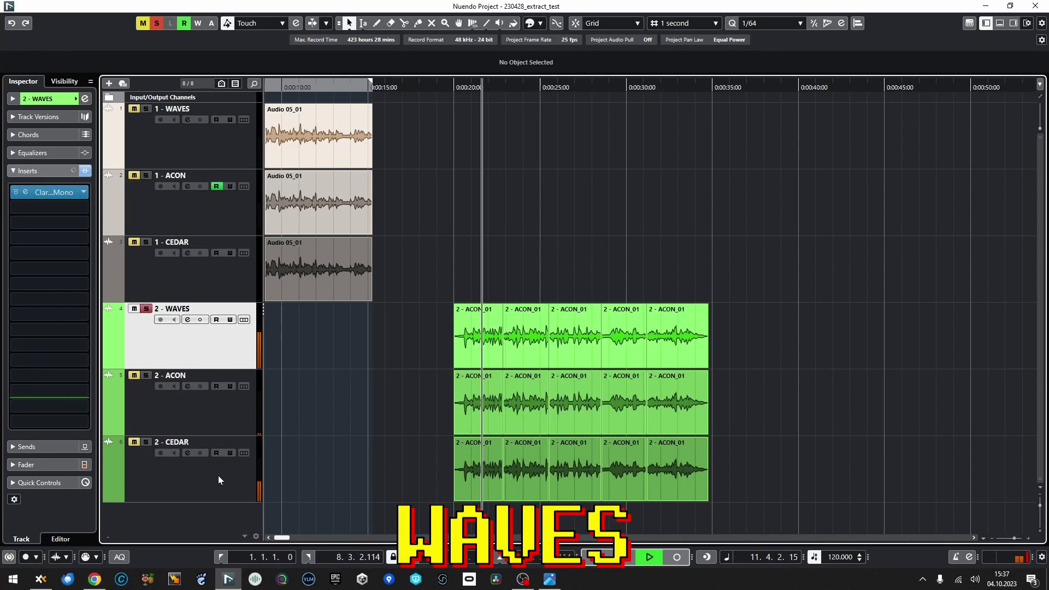
left_click(212, 479)
key("space")
key("space")
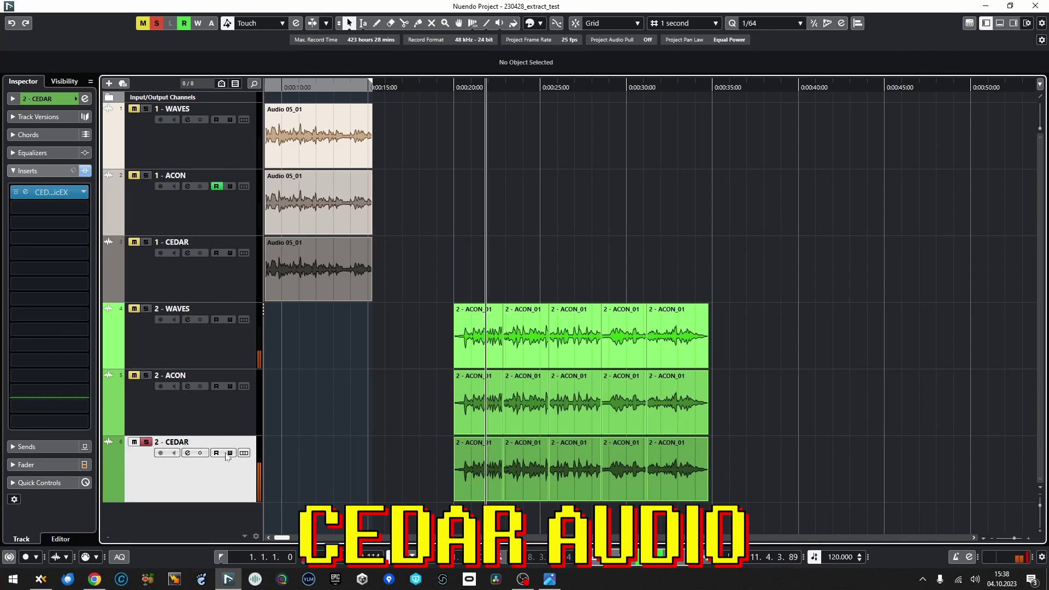
left_click(210, 417)
key("space")
key("space")
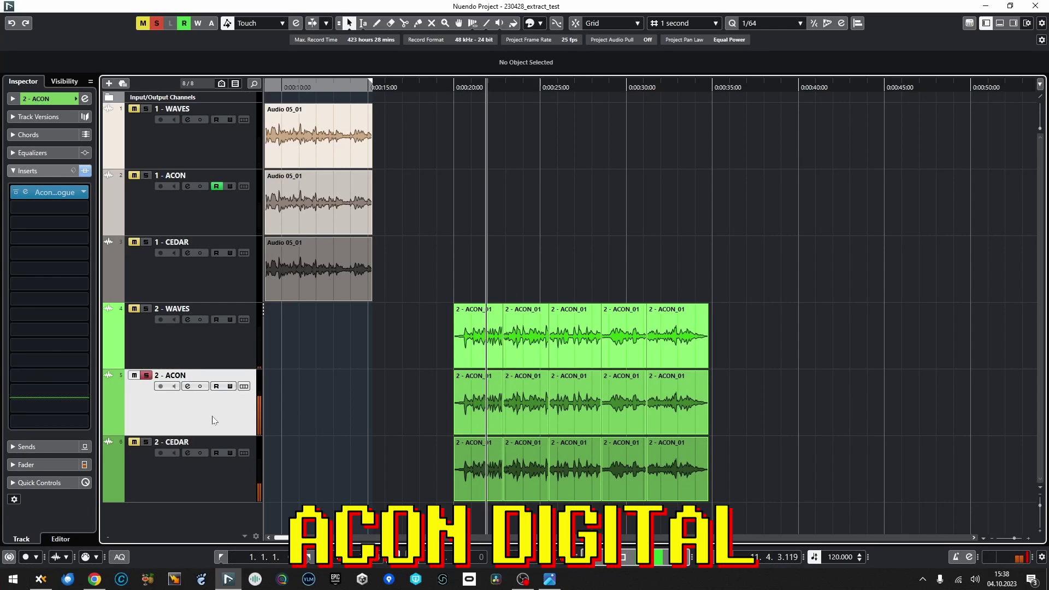
key("space")
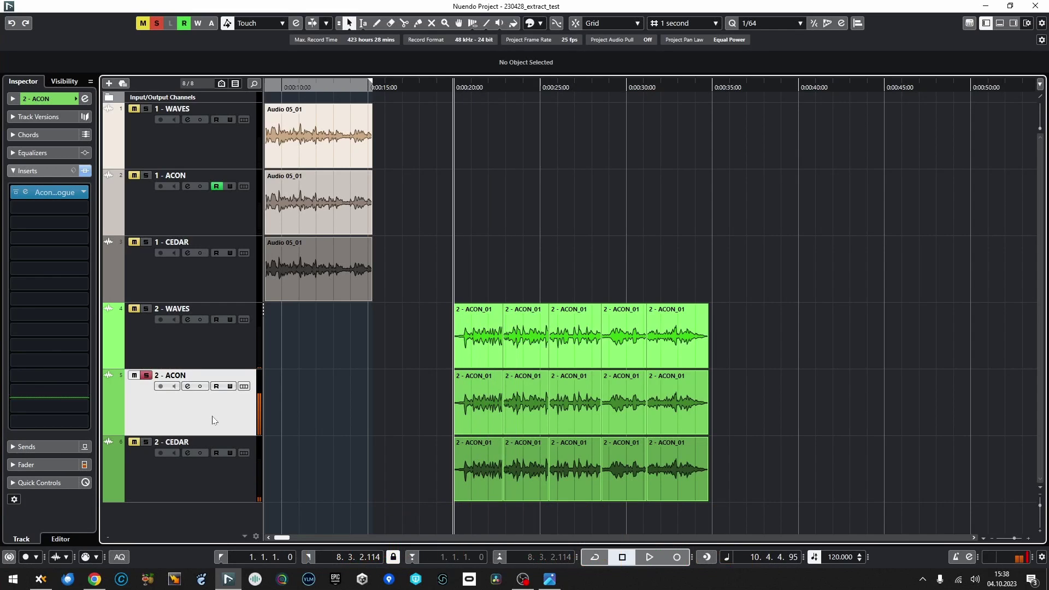
Compare the third green clip across the 2 - WAVES, 2 - ACON and 2 - CEDAR tracks by switching tracks during playback
left_click(574, 331)
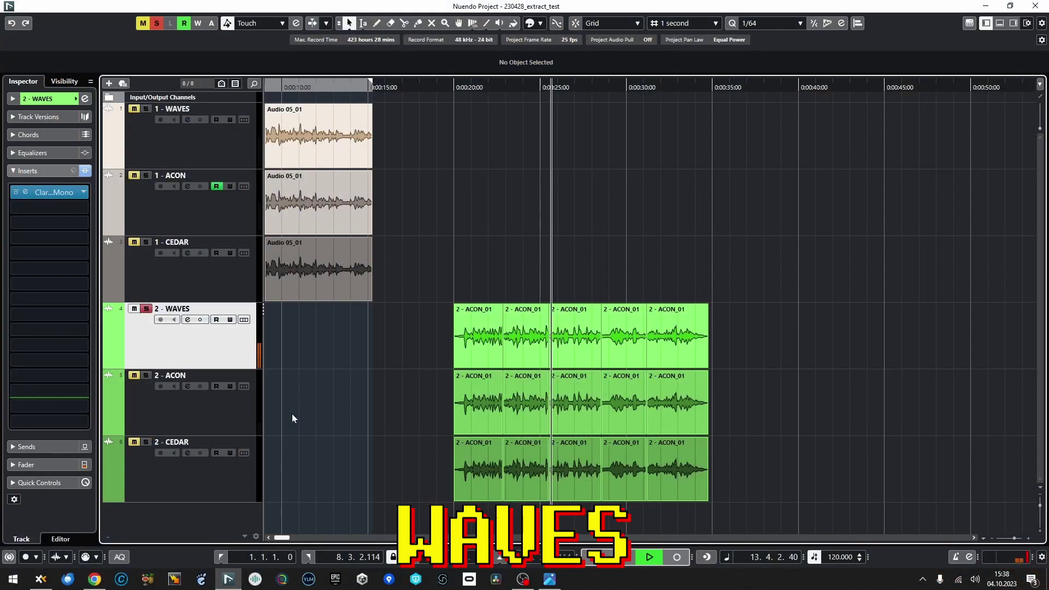
left_click(225, 417)
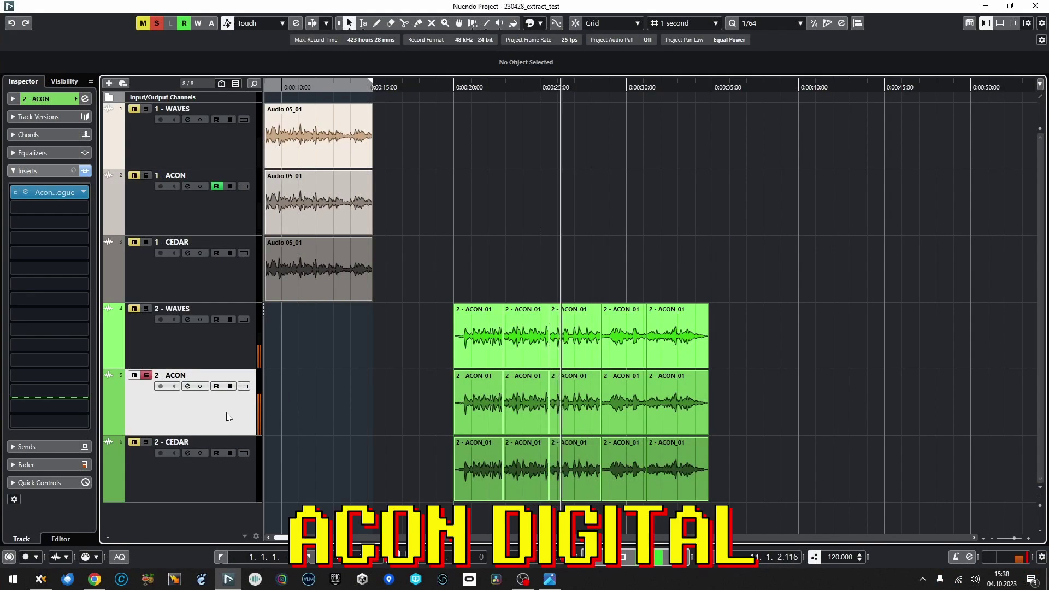
left_click(201, 478)
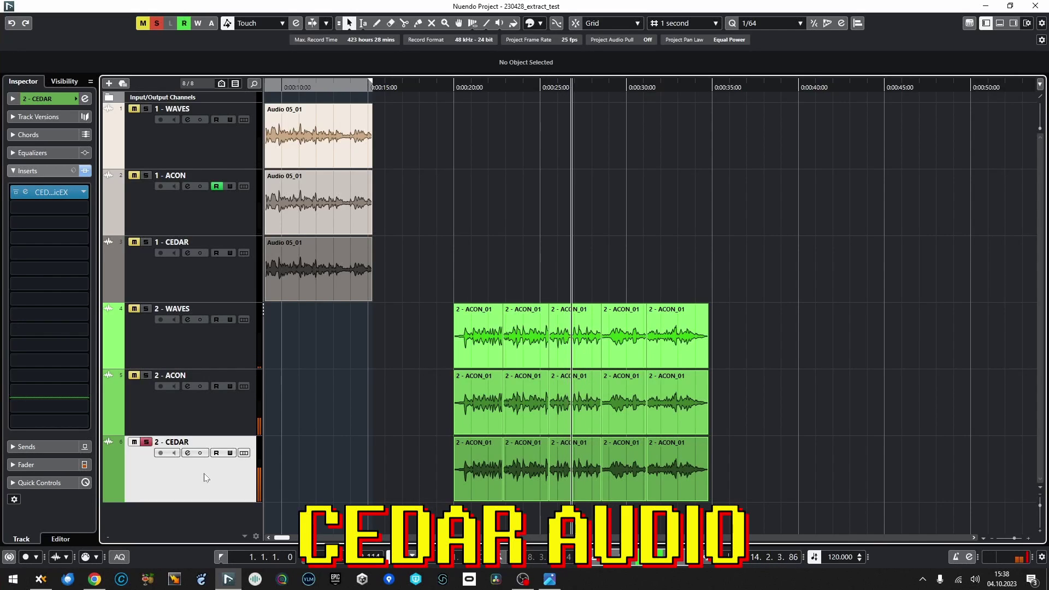
key("space")
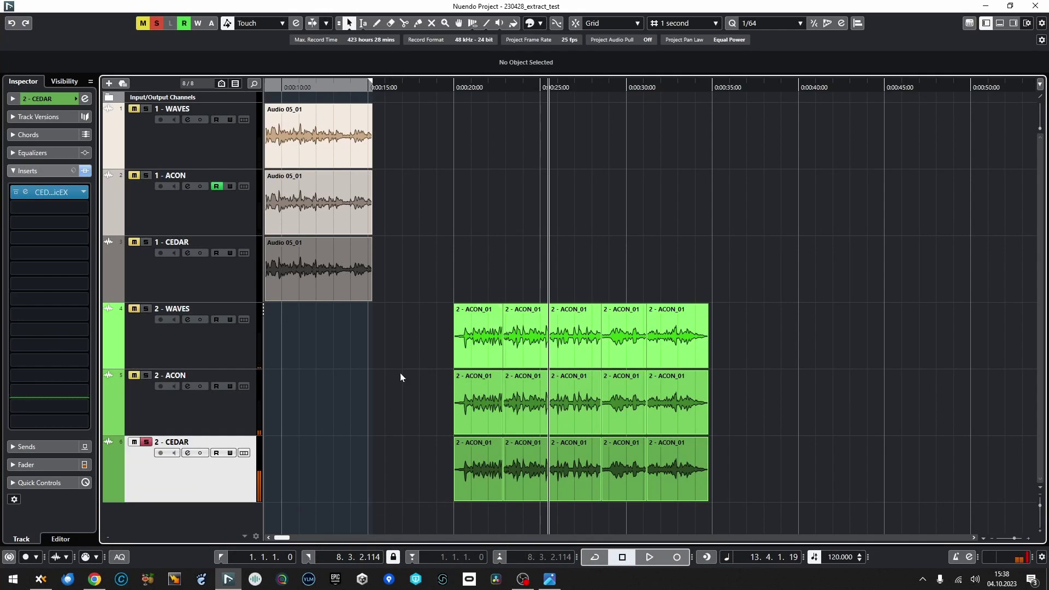
Play the passage starting at the fourth green clip on the 2 - WAVES and 2 - ACON tracks for comparison
left_click(633, 344)
left_click_drag(807, 337, 402, 405)
left_click(401, 405)
left_click(189, 333)
key("space")
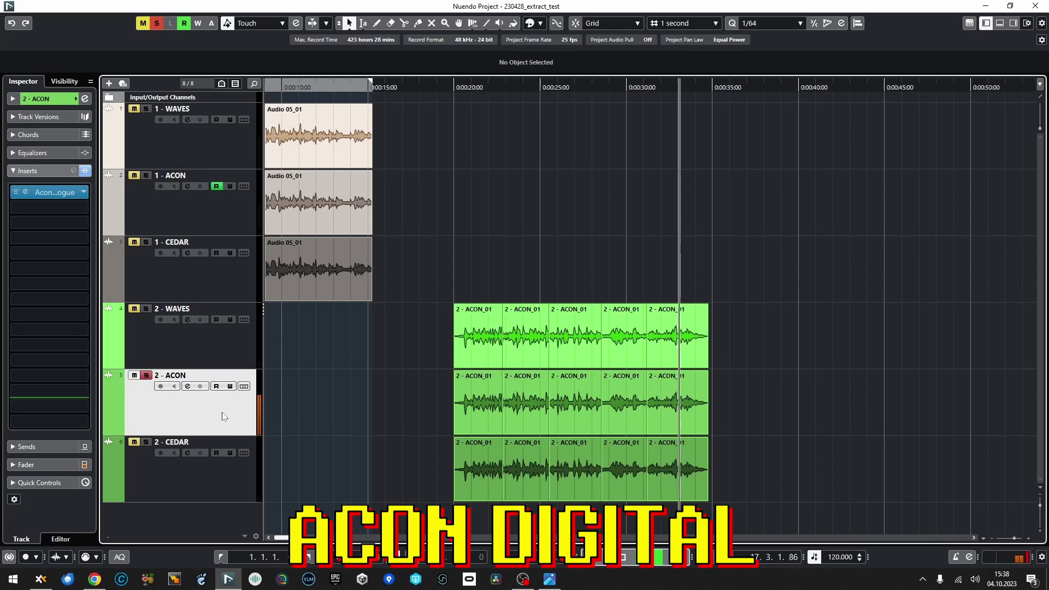
key("space")
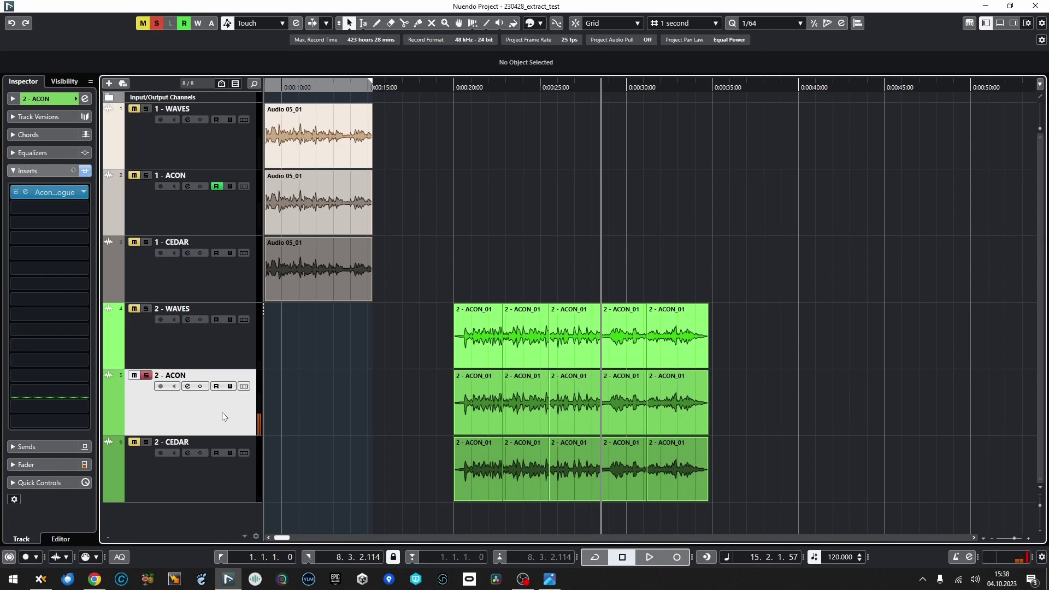
Play the passage from the start of the fourth green clip on the 2 - CEDAR track
left_click(243, 470)
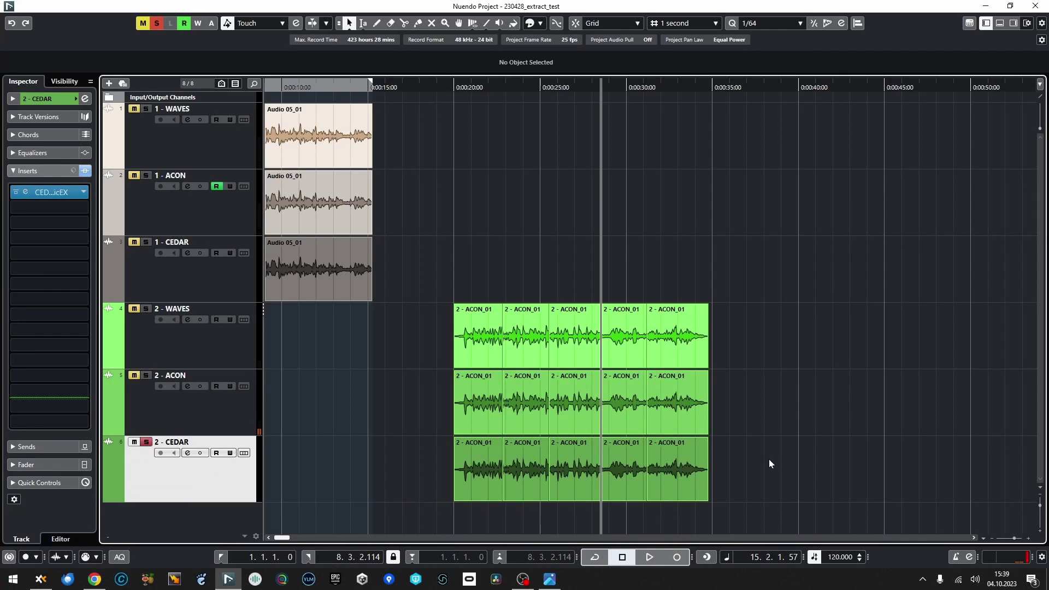
left_click_drag(799, 463, 415, 362)
left_click(402, 359)
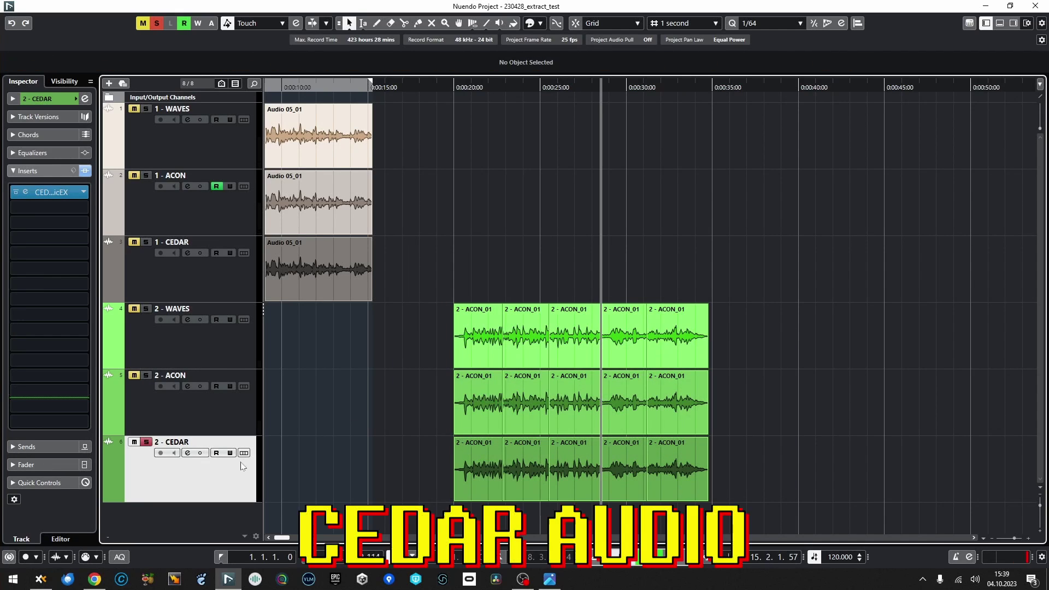
key("space")
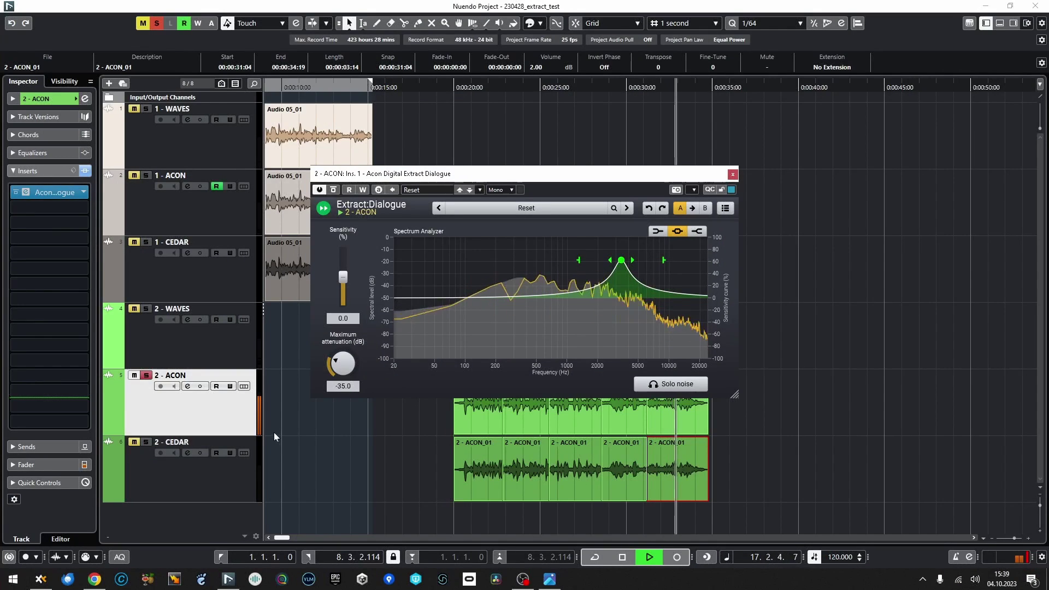
Compare the last green clip on 2 - CEDAR and 2 - ACON by alternating between the tracks during playback, and stop
left_click(209, 473)
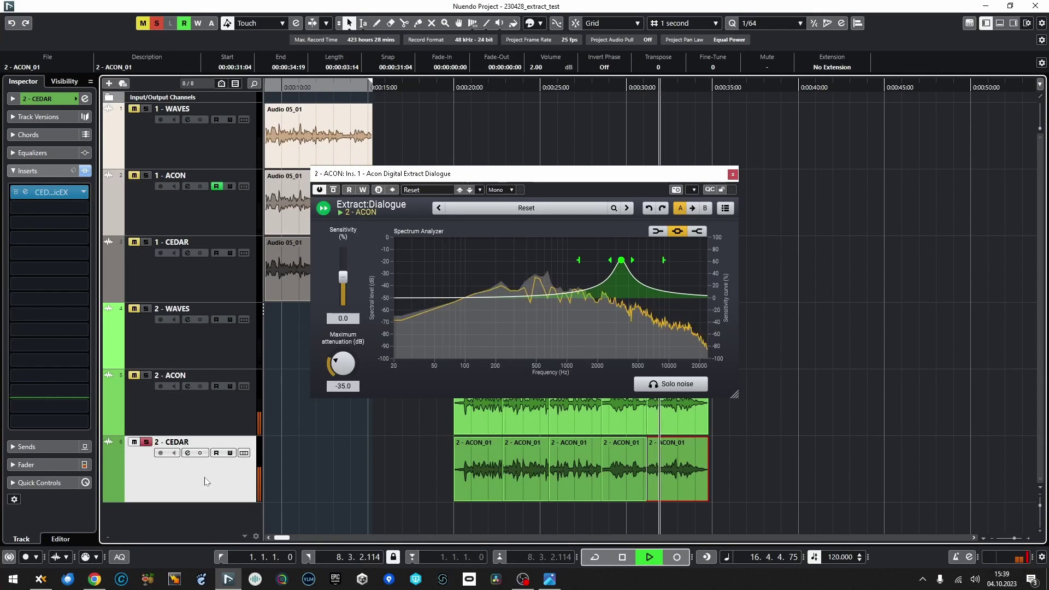
left_click(204, 420)
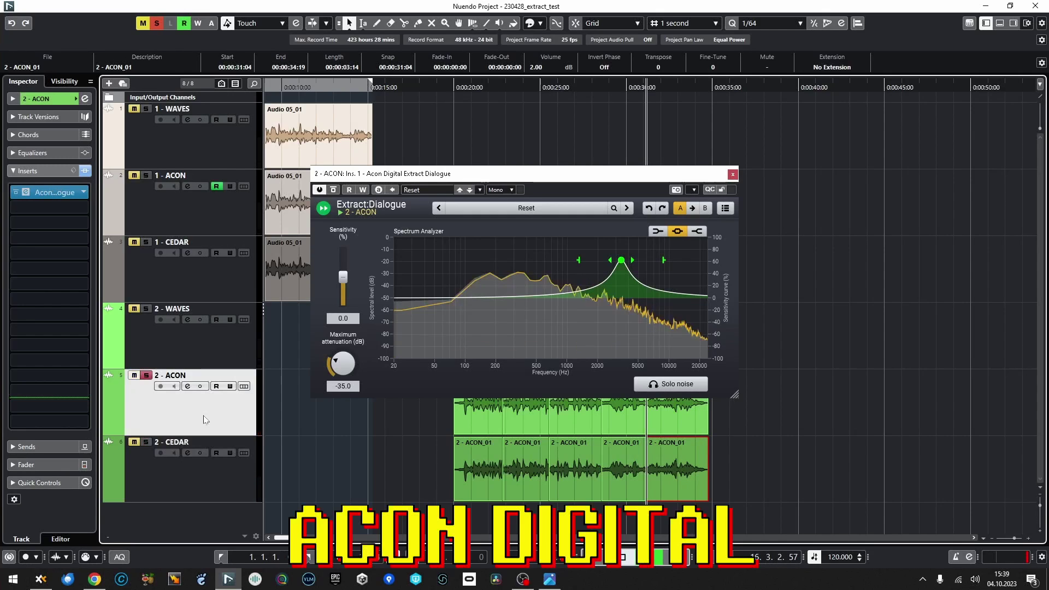
left_click(200, 480)
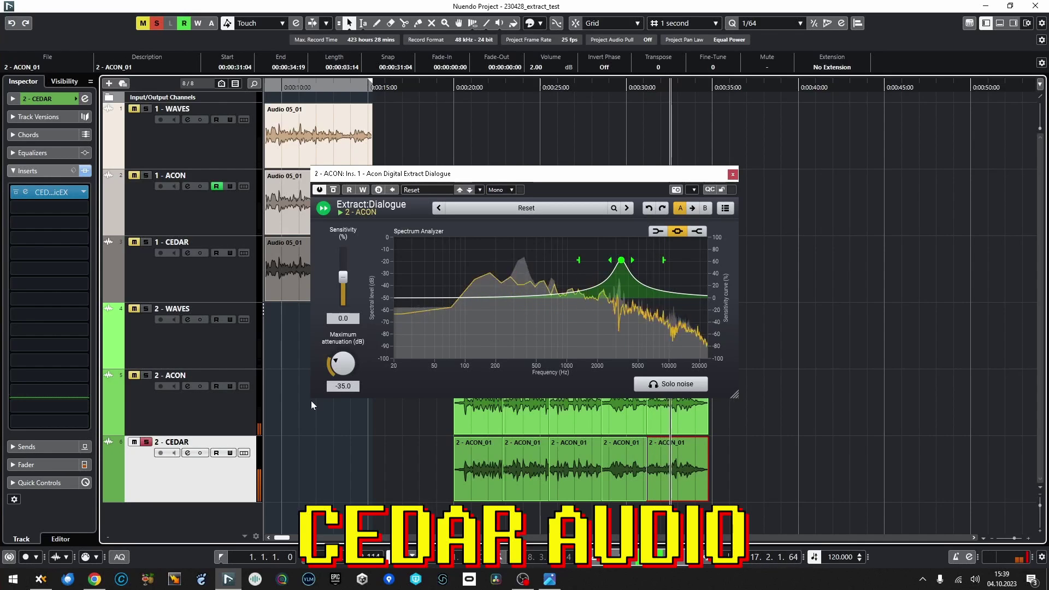
key("space")
Lower the Maximum attenuation setting of Extract:Dialogue on the 2 - ACON track
left_click(245, 420)
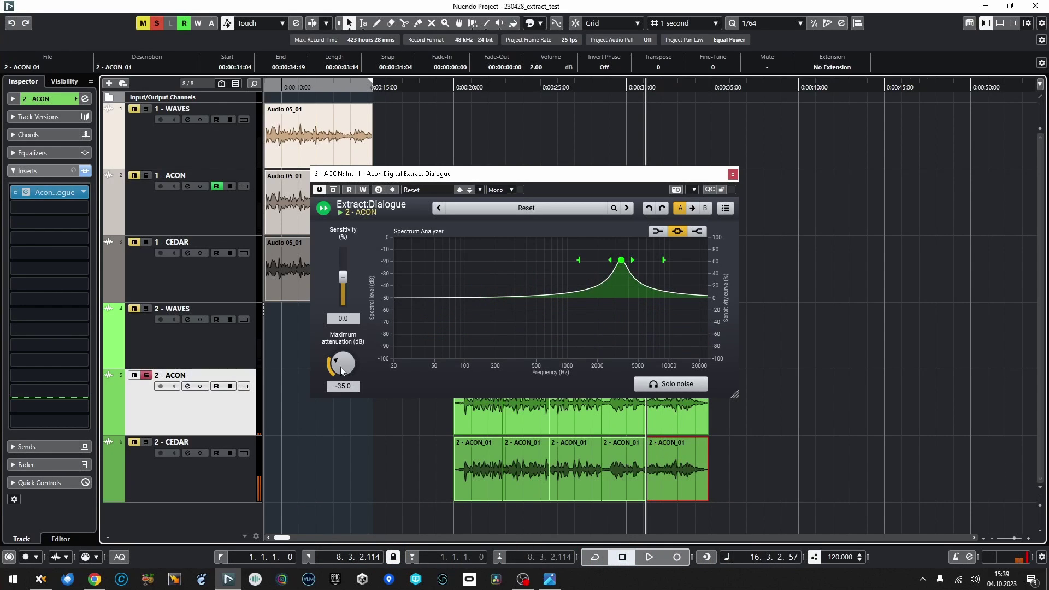
left_click_drag(340, 366, 336, 403)
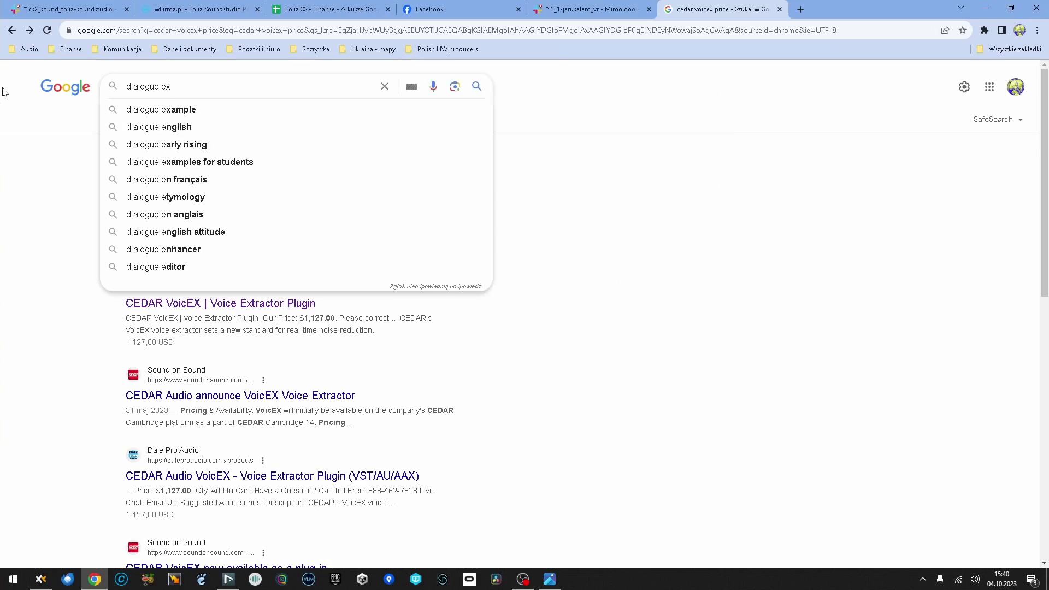
Search Google for "dialogue extract price" and examine the shop offers for Acon Digital Extract:Dialogue
type("xtract price")
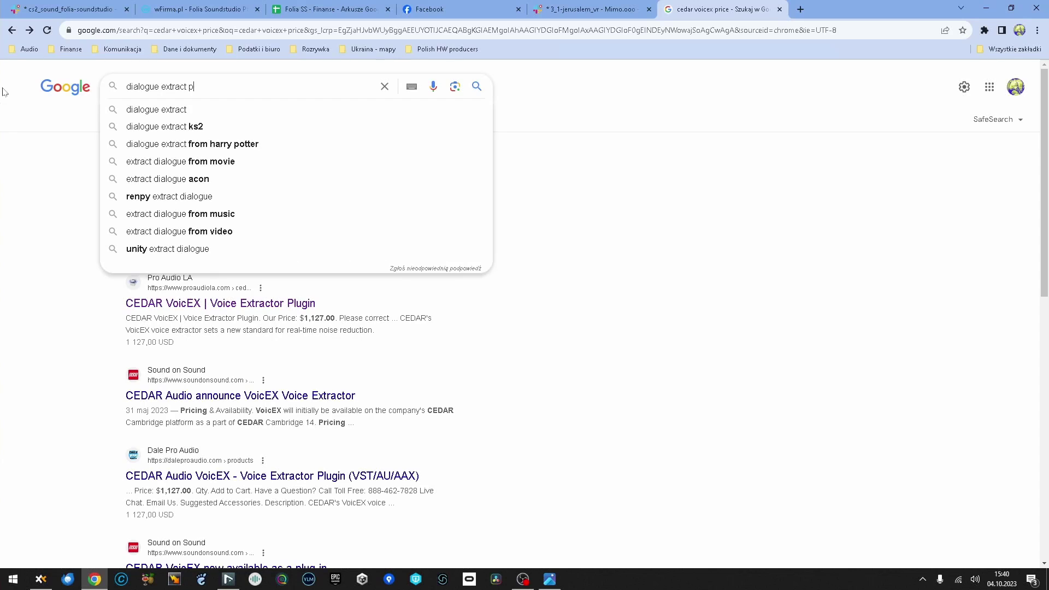
key("Return")
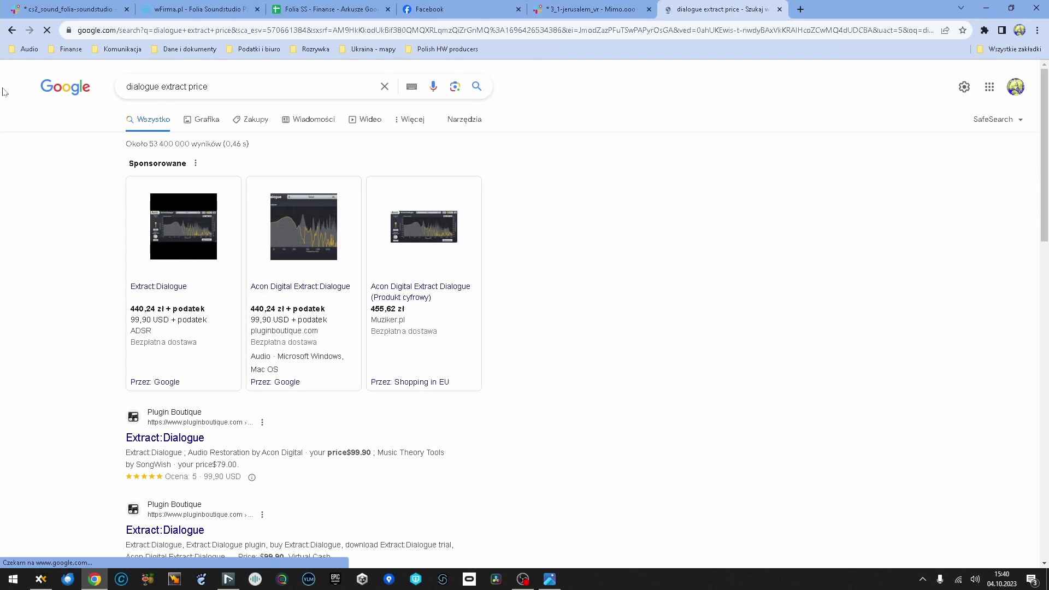
mouse_move(185, 326)
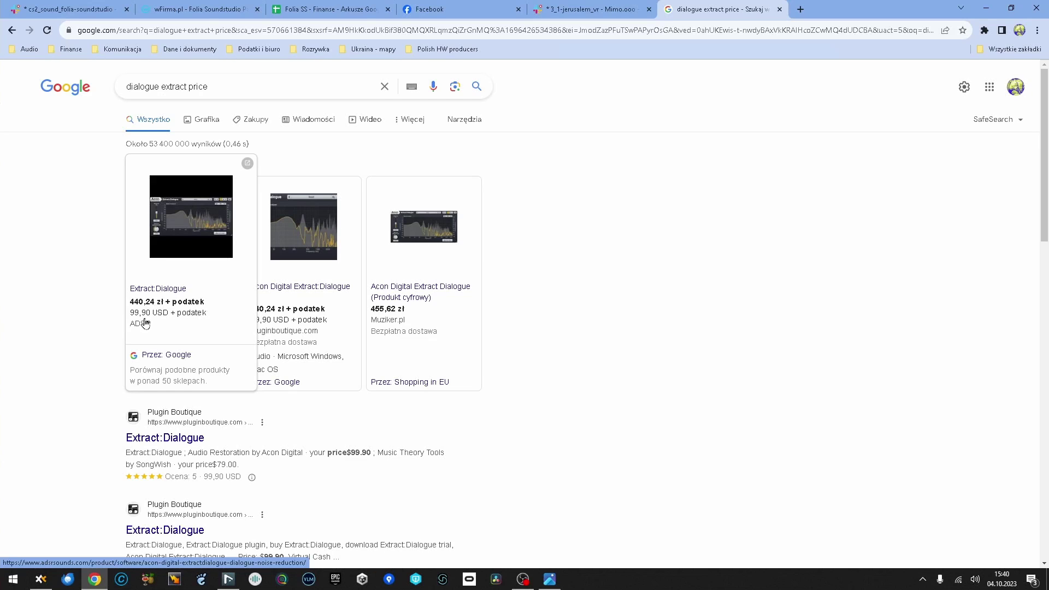
scroll(78, 317, "down", 1)
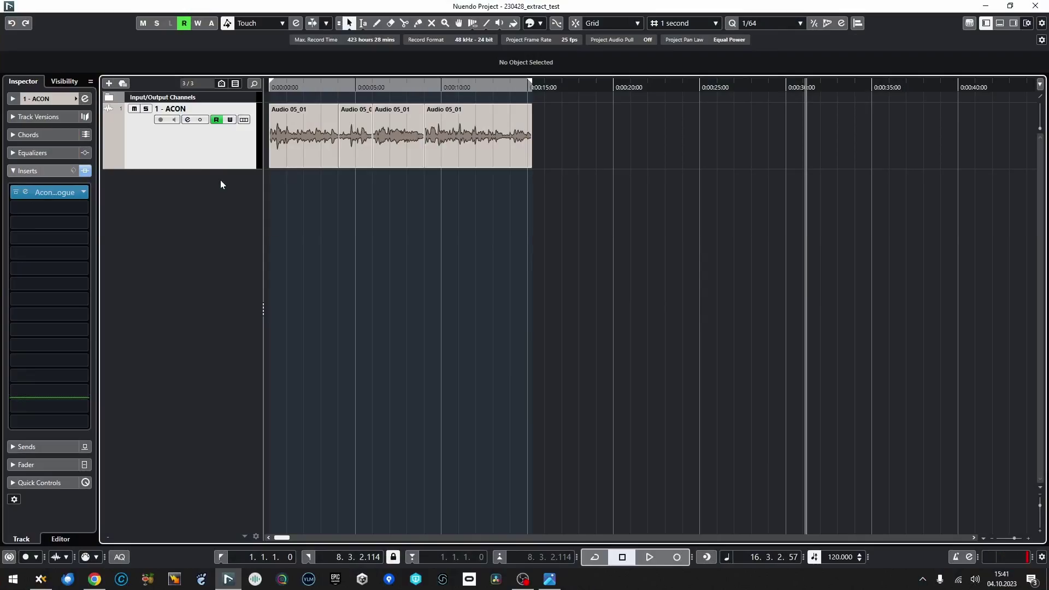
In Nuendo, repeatedly duplicate the 1 - ACON track together with its copies until there are eight tracks
key("ctrl+shift+d")
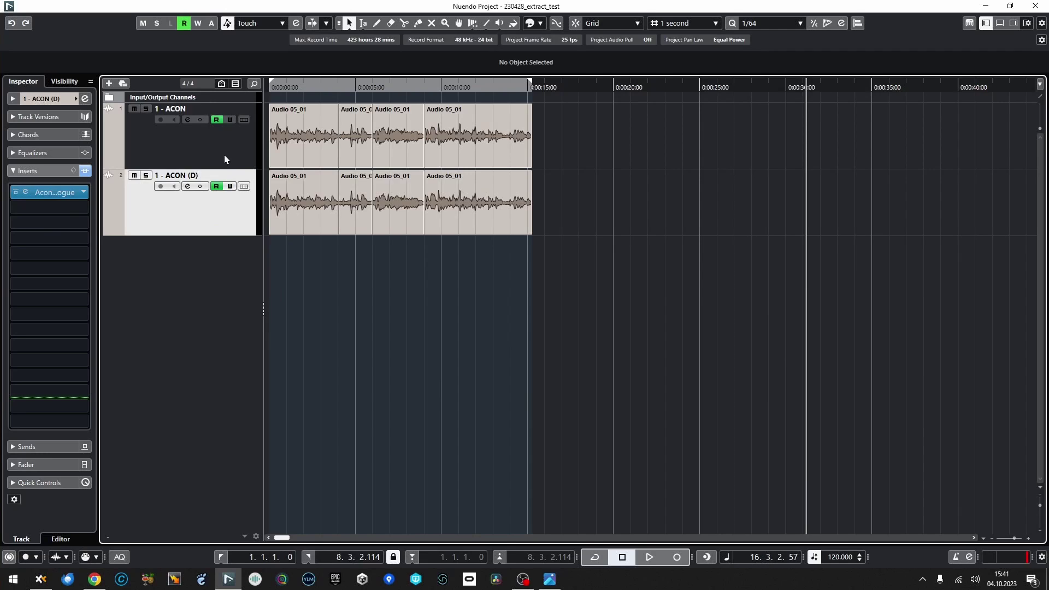
left_click(225, 157, "shift")
right_click(231, 149)
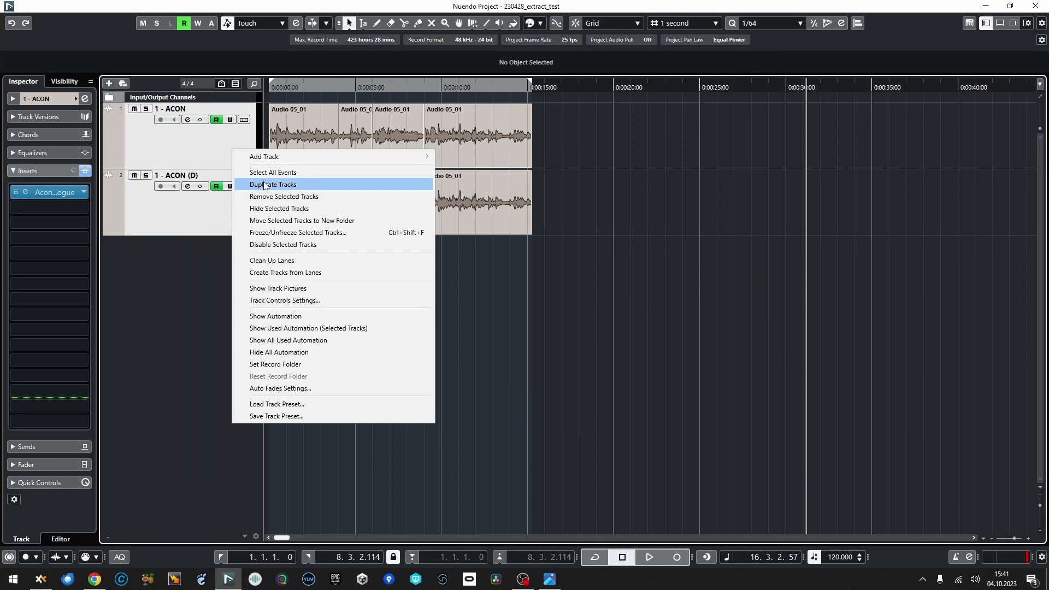
left_click(265, 185)
left_click(176, 347)
left_click(226, 161, "shift")
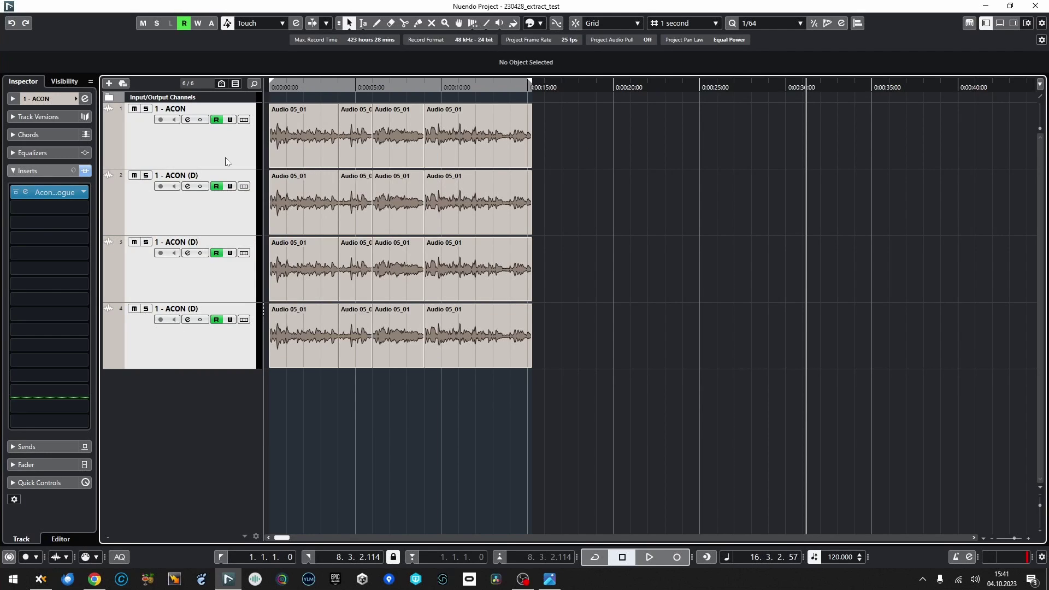
right_click(226, 159)
left_click(276, 193)
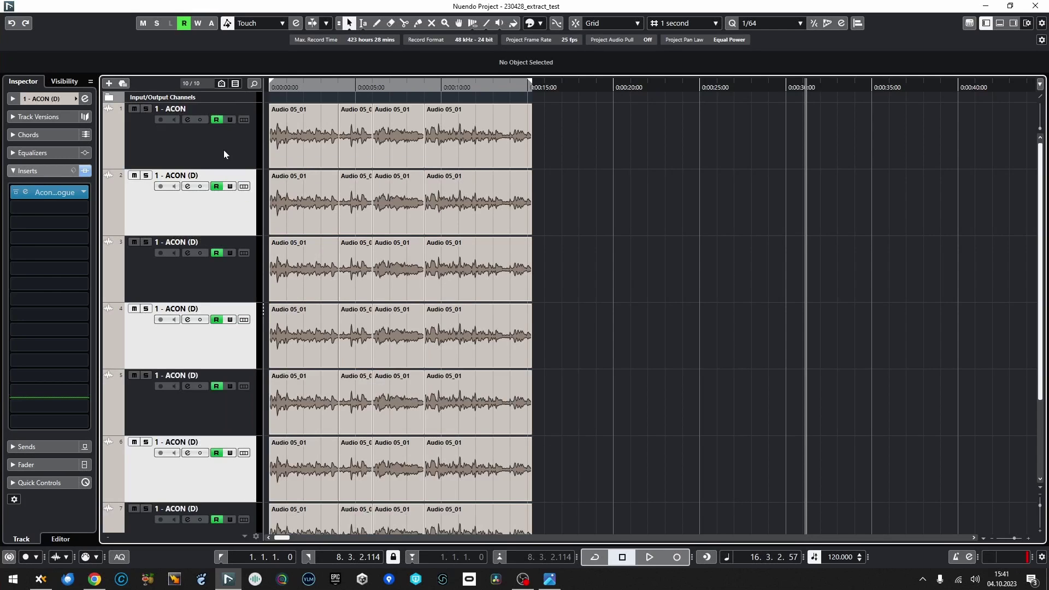
Duplicate all eight ACON tracks at once to make sixteen
left_click(224, 150)
scroll(194, 227, "down", 2)
left_click(171, 480, "shift")
right_click(174, 205)
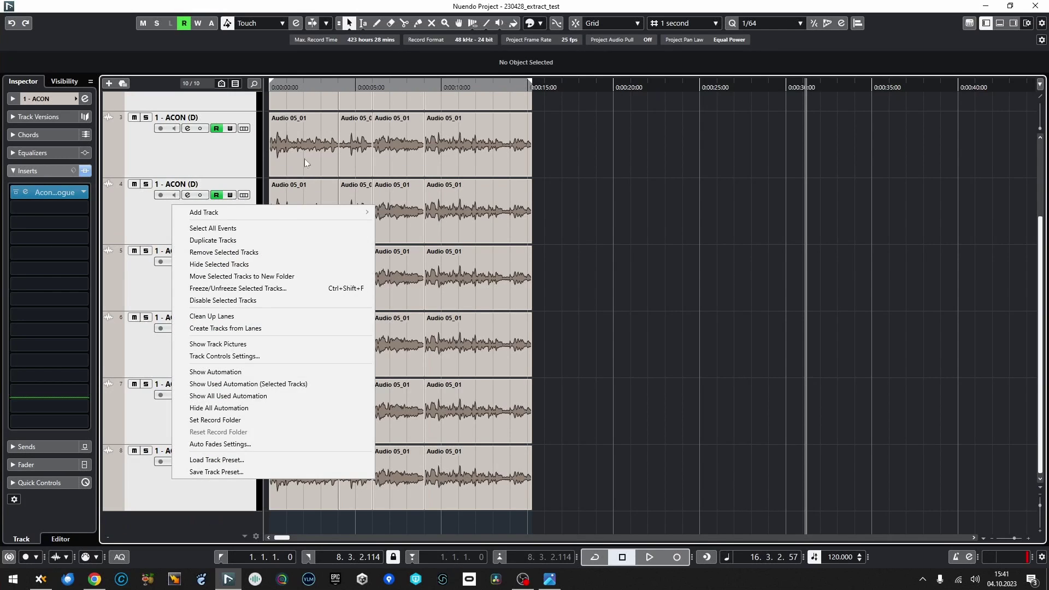
left_click(276, 236)
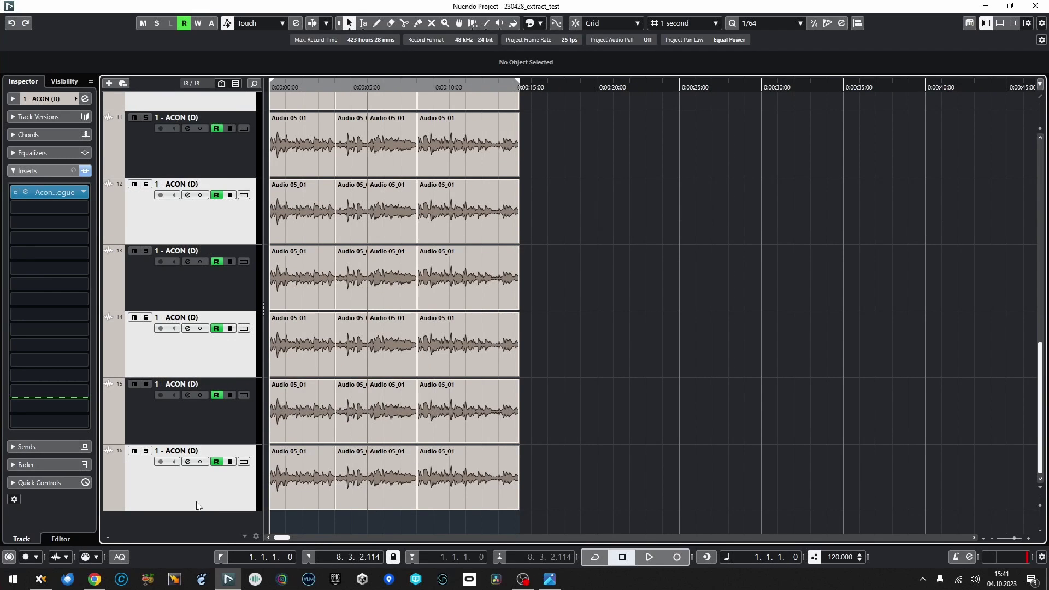
left_click(197, 505)
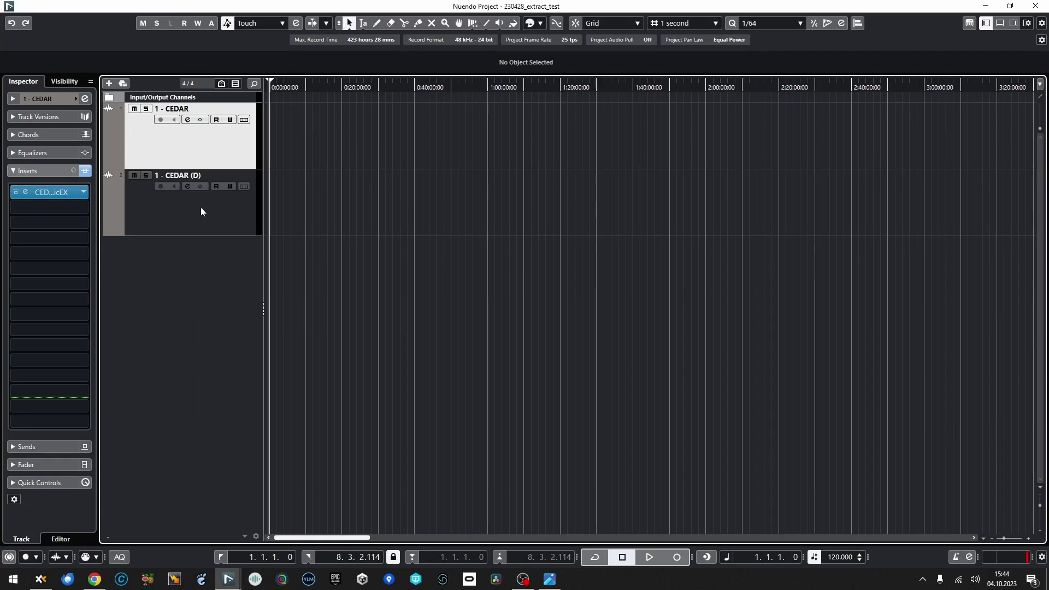
Duplicate the two CEDAR tracks, and duplicate the resulting four to make eight
right_click(203, 216)
left_click(239, 249)
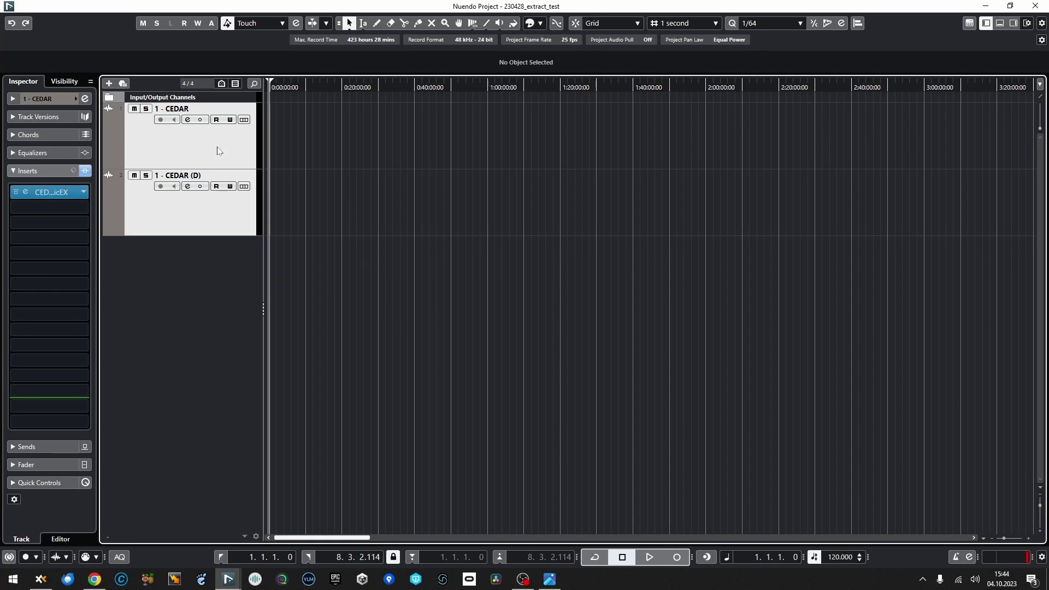
left_click(186, 156)
left_click(183, 336, "shift")
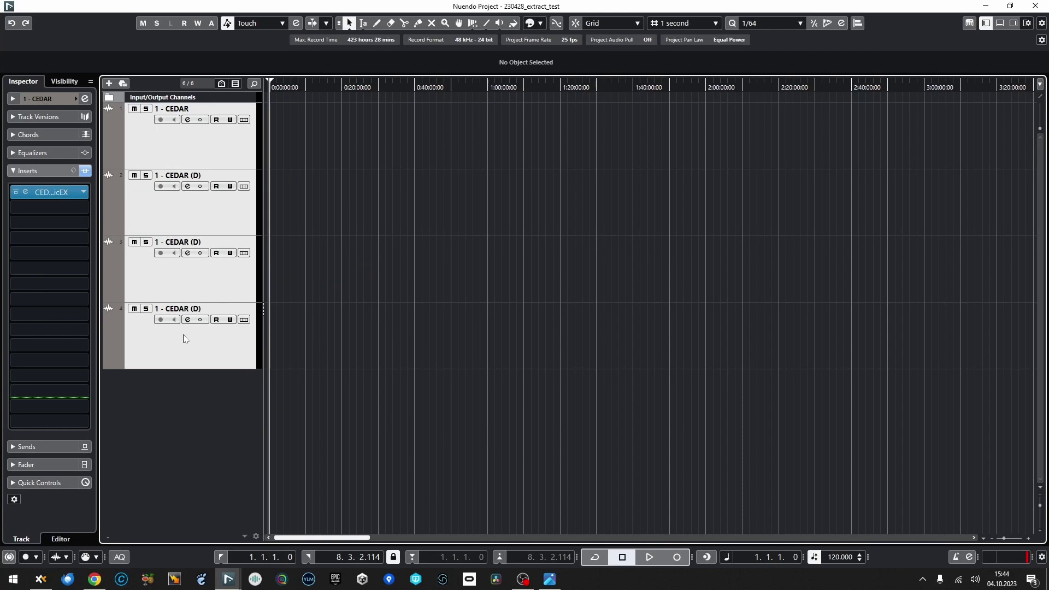
right_click(183, 335)
left_click(260, 96)
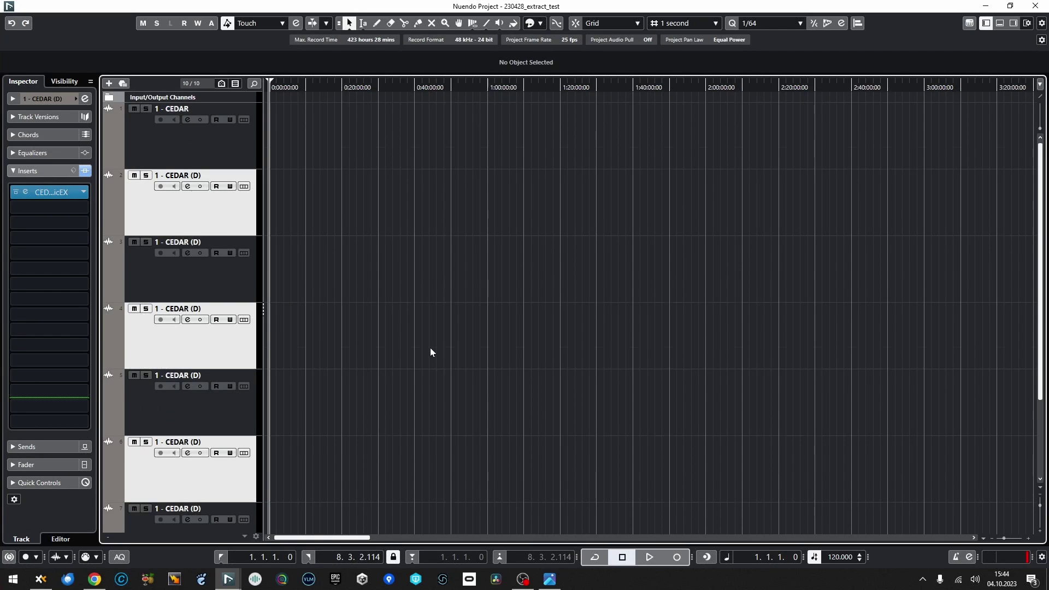
Bring up the Audio Performance meter and play the eight CEDAR tracks to check the processing load, and stop
scroll(430, 352, "down", 3)
mouse_move(230, 582)
left_click(328, 506)
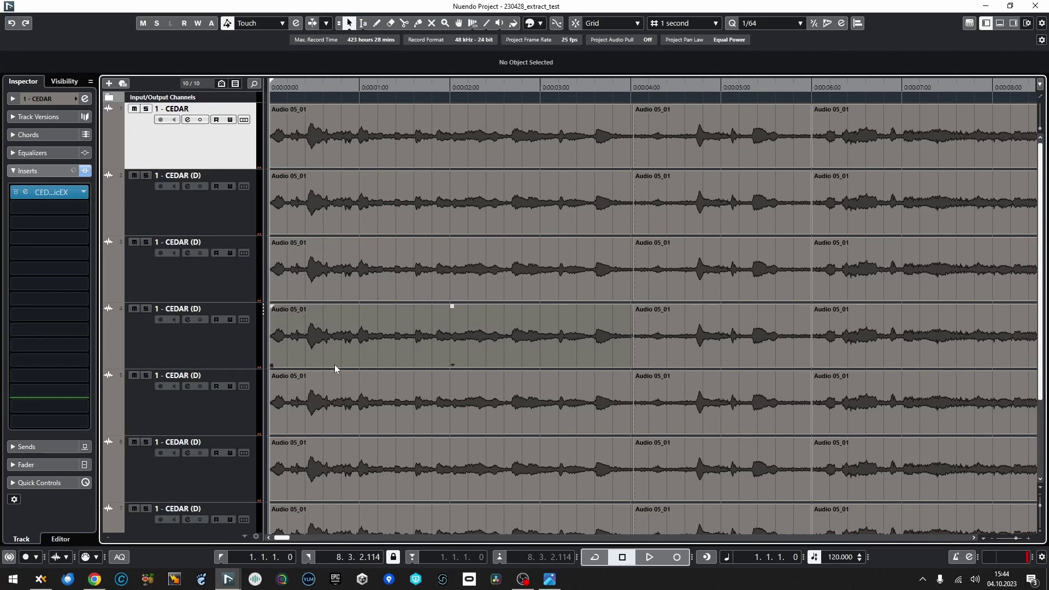
mouse_move(238, 586)
left_click(276, 538)
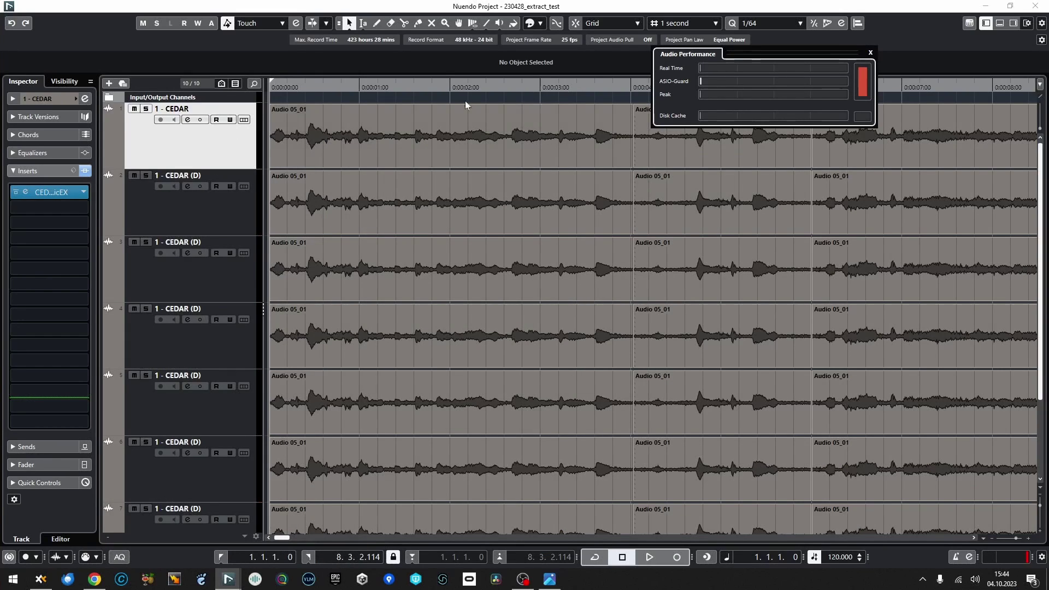
key("space")
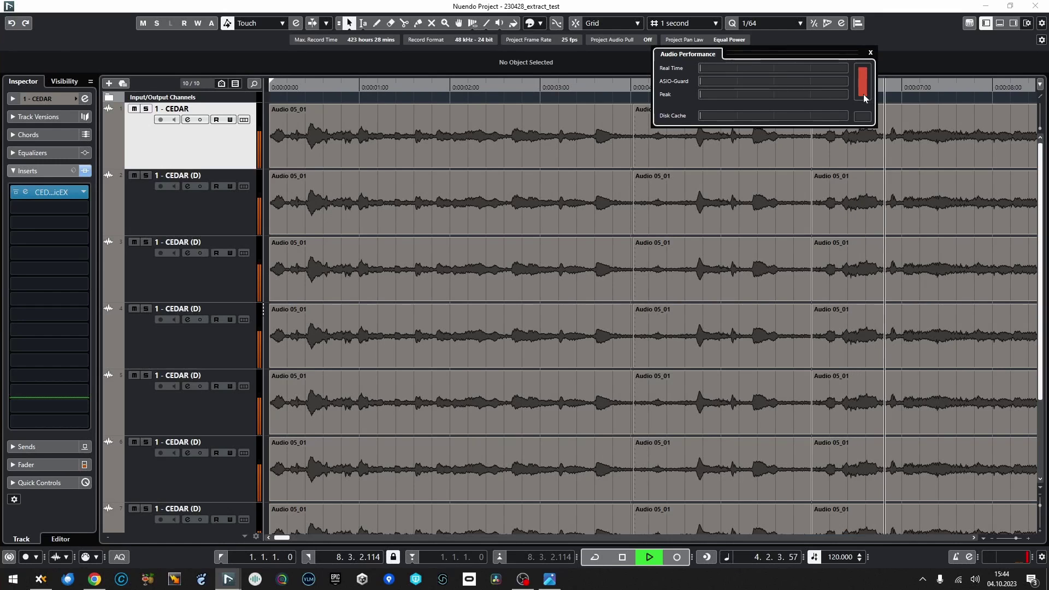
key("space")
Duplicate the last of the six CEDAR tracks to add a seventh
scroll(235, 218, "down", 3)
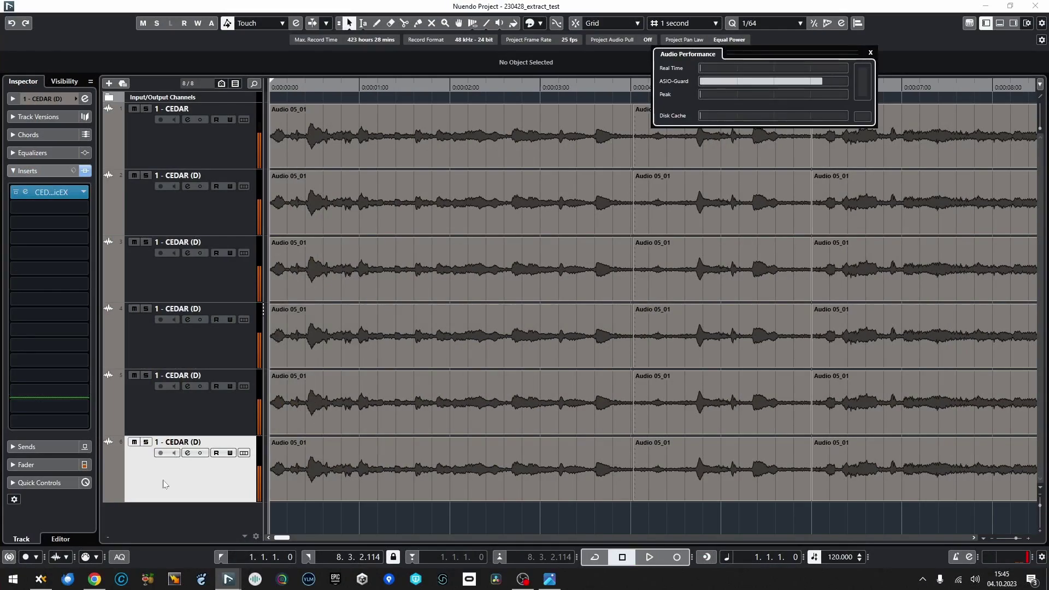
right_click(138, 481)
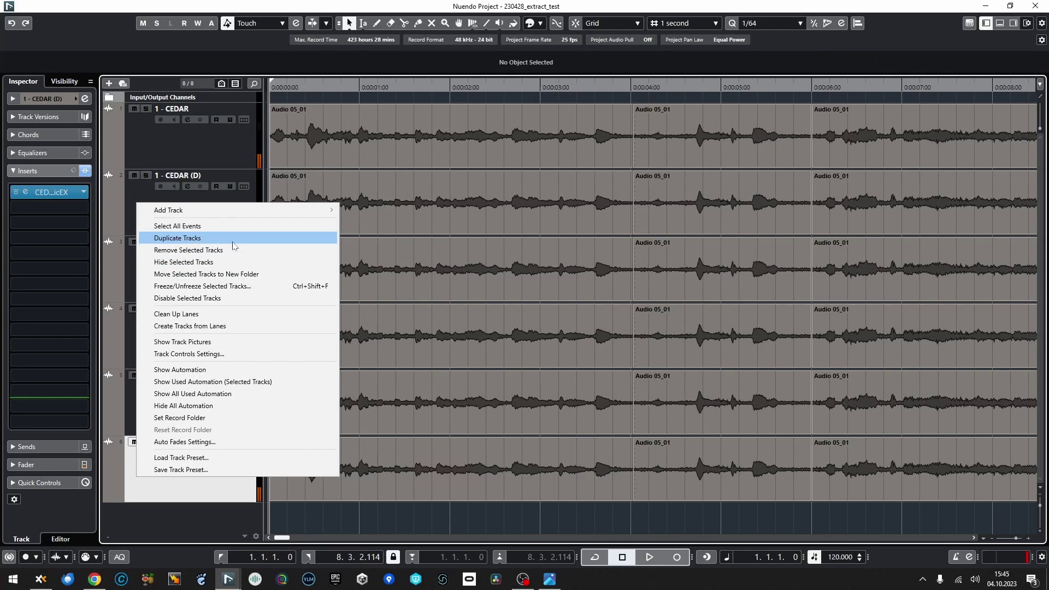
key("Escape")
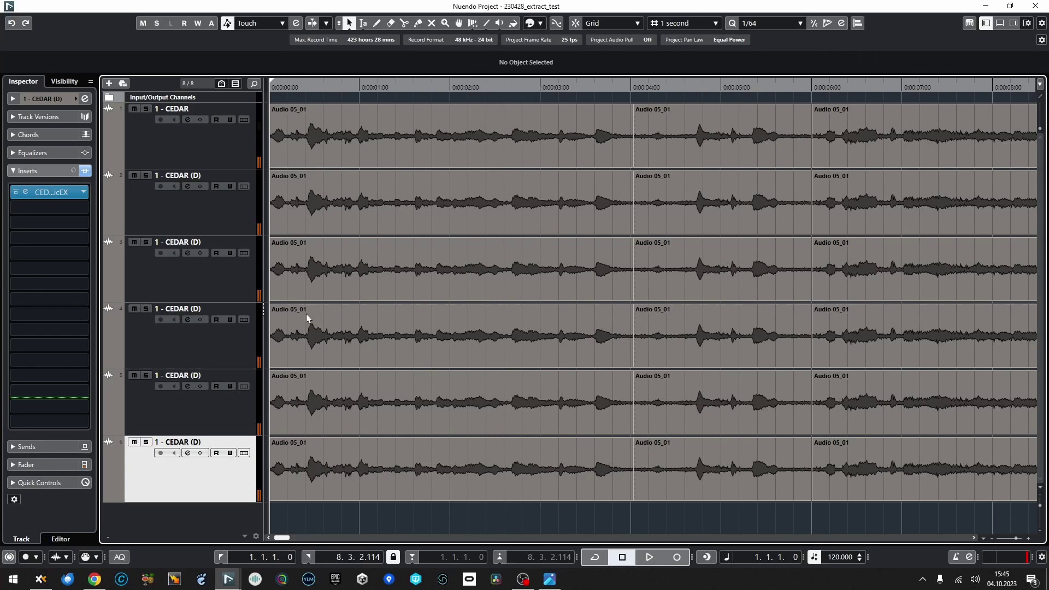
key("ctrl+shift+d")
Play the seven CEDAR tracks with the Audio Performance meter shown to check the load, and stop
key("space")
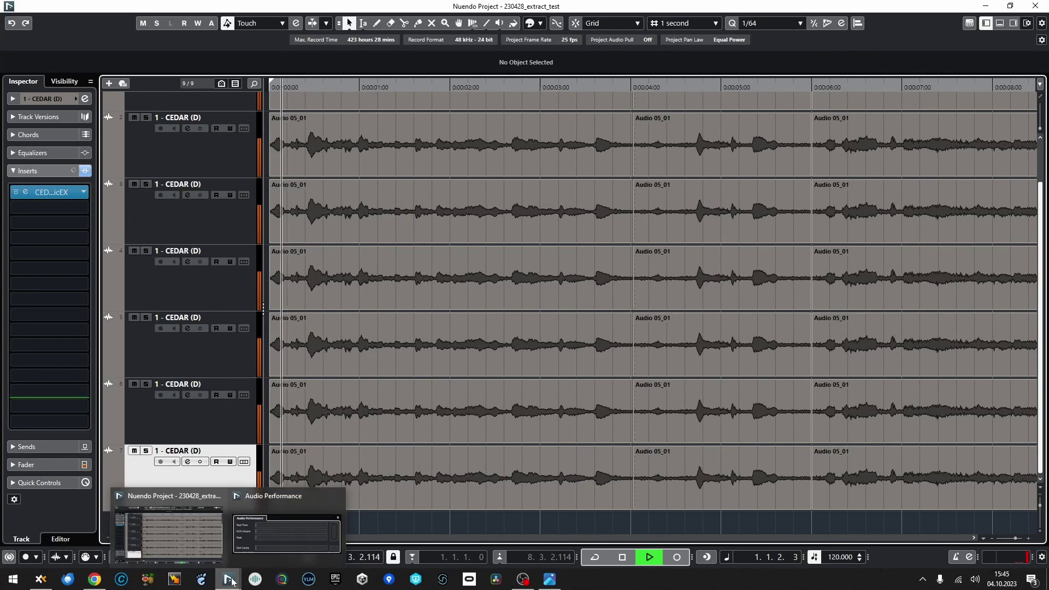
left_click(277, 508)
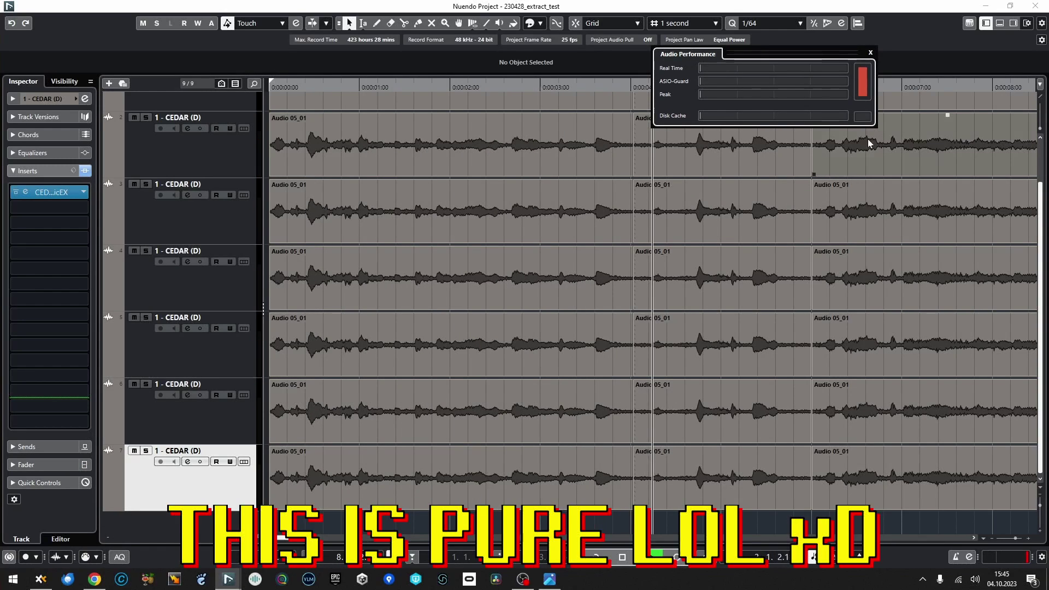
key("space")
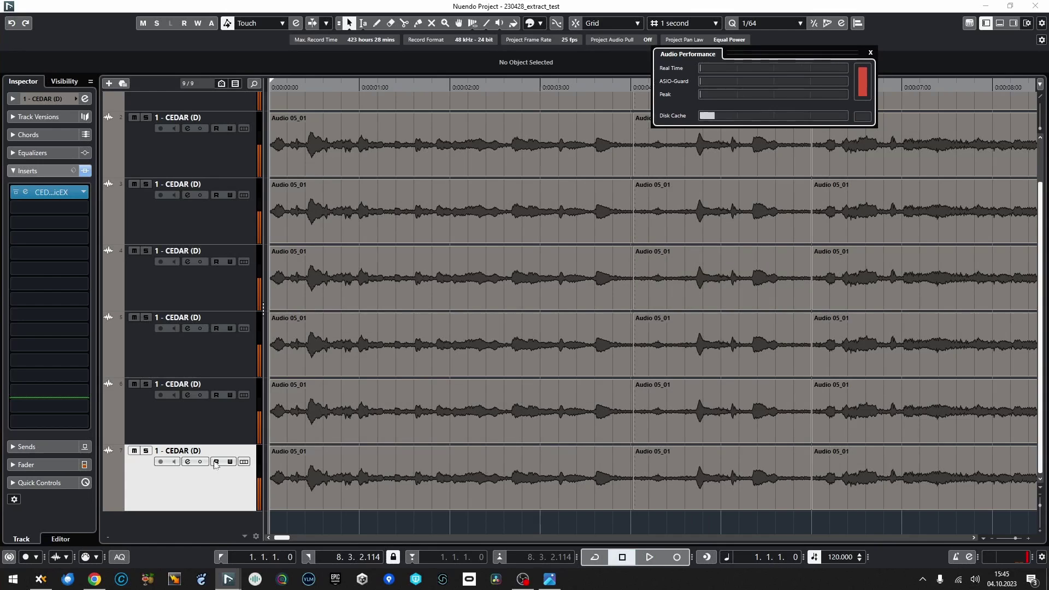
Remove the seventh CEDAR track and start playback of the remaining six
right_click(198, 213)
left_click(295, 276)
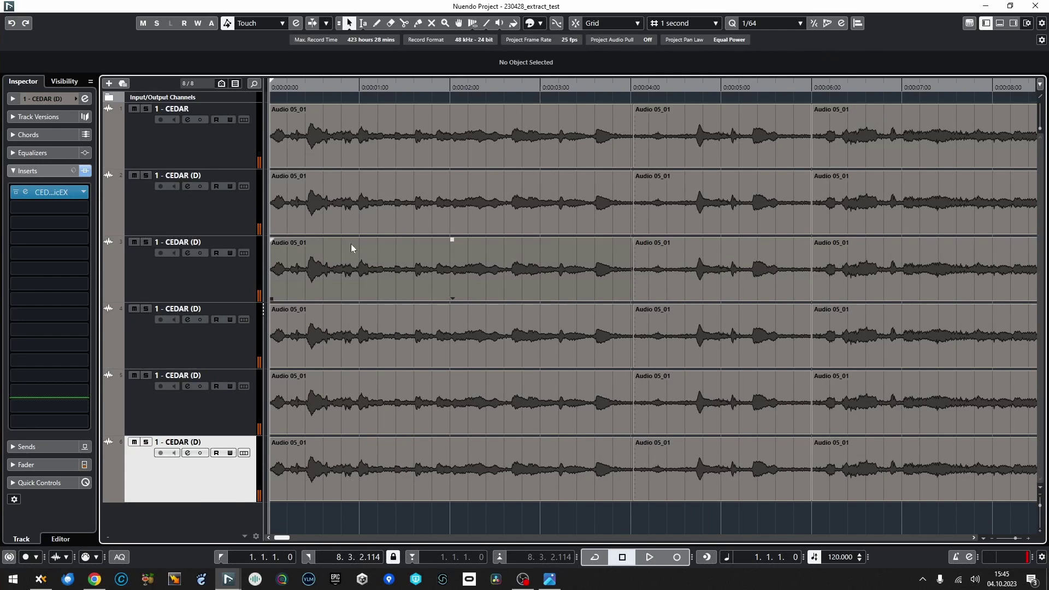
key("space")
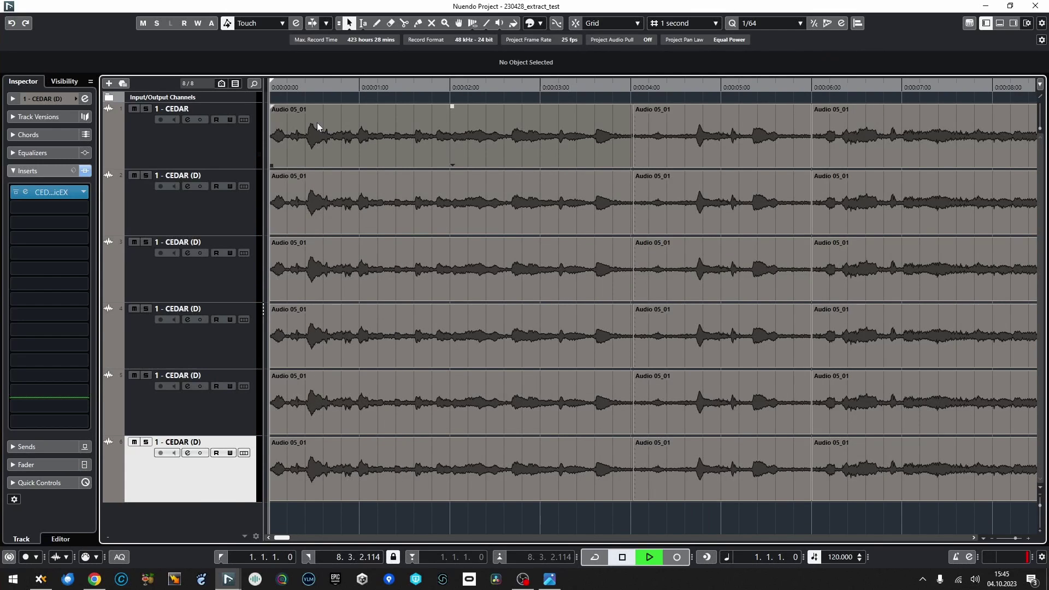